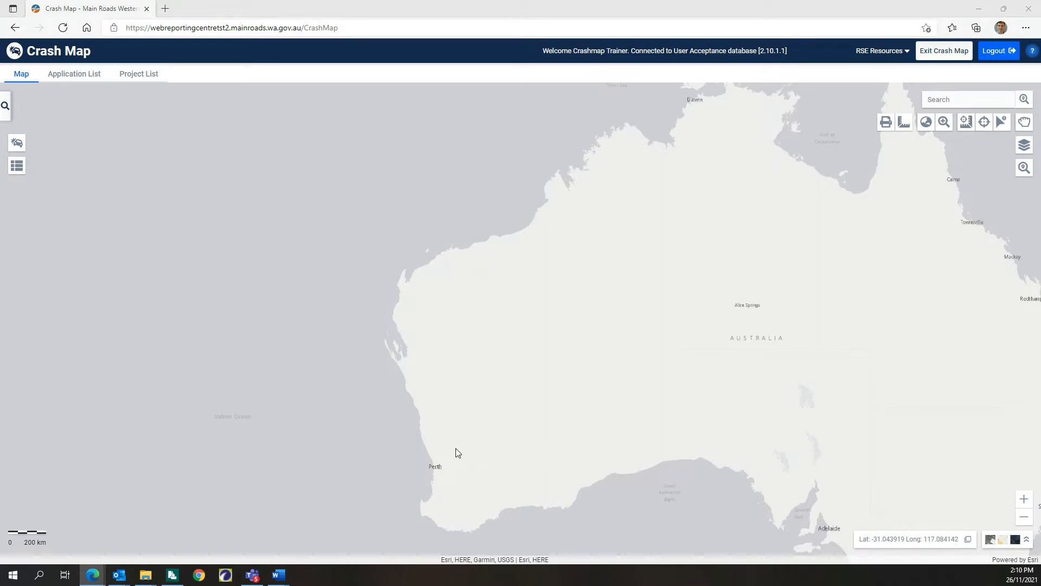
Step: Start a crash analysis query, search for "royal st" and select road 1250091 Royal St as the road parameter
{"action": "left_click", "coordinate": [5, 109]}
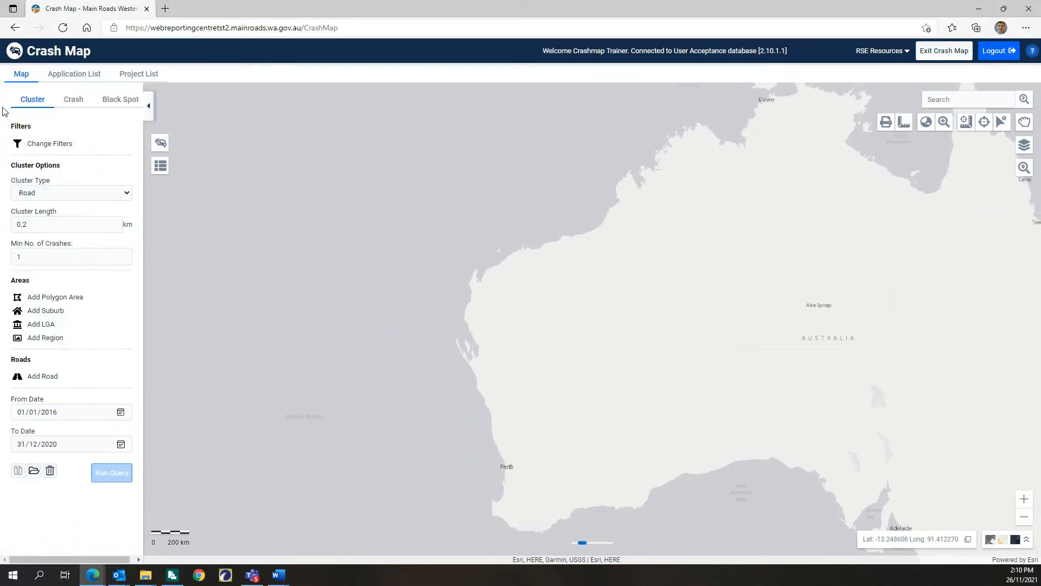
{"action": "left_click", "coordinate": [76, 101]}
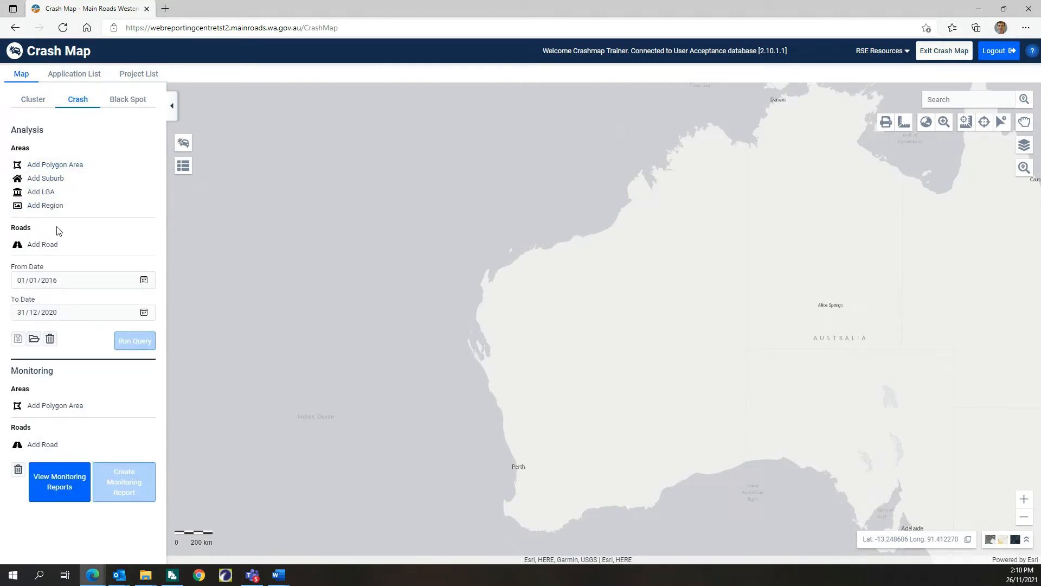
{"action": "left_click", "coordinate": [51, 247]}
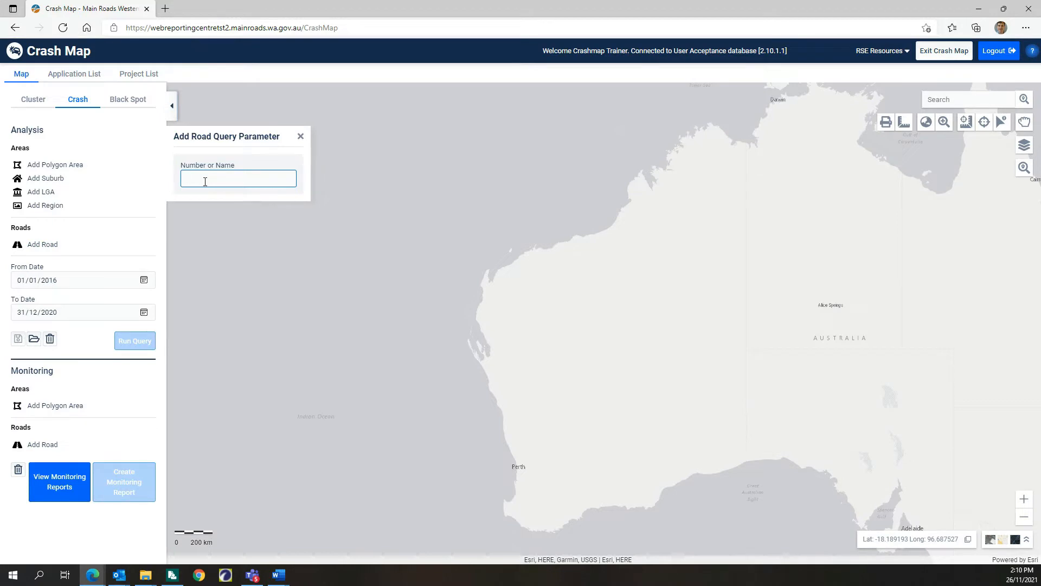
{"action": "type", "text": "royal st"}
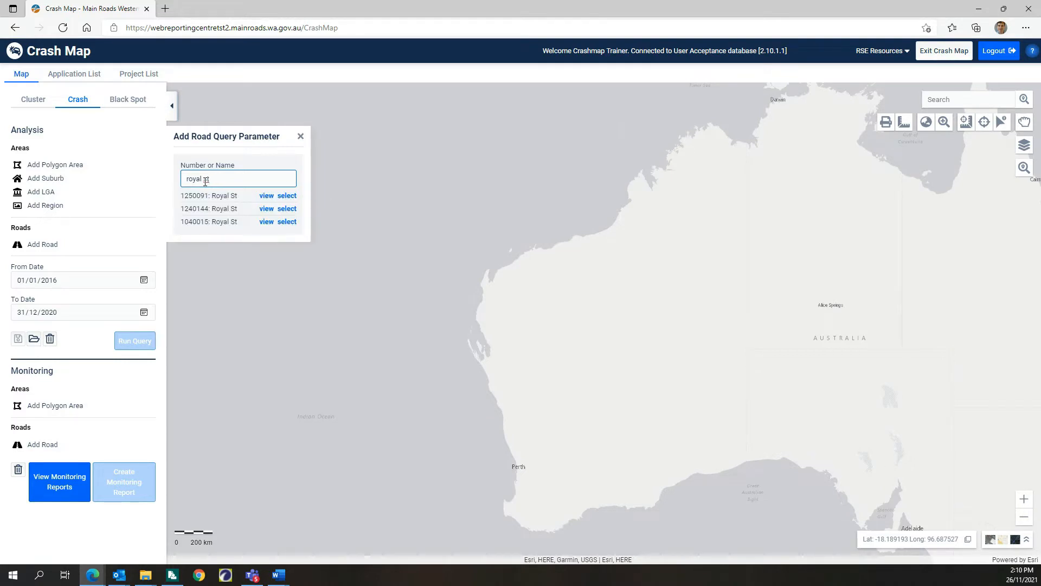
{"action": "left_click", "coordinate": [291, 196]}
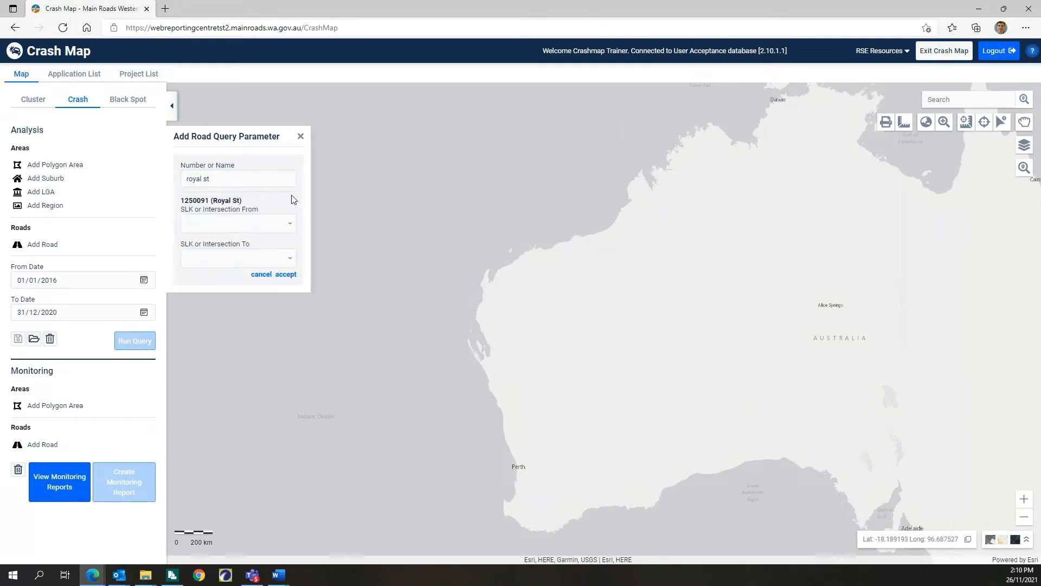
Step: Limit the Royal St road parameter to the intersection 0.25 - FLINDERS ST for both from and to, and accept it
{"action": "left_click", "coordinate": [287, 224]}
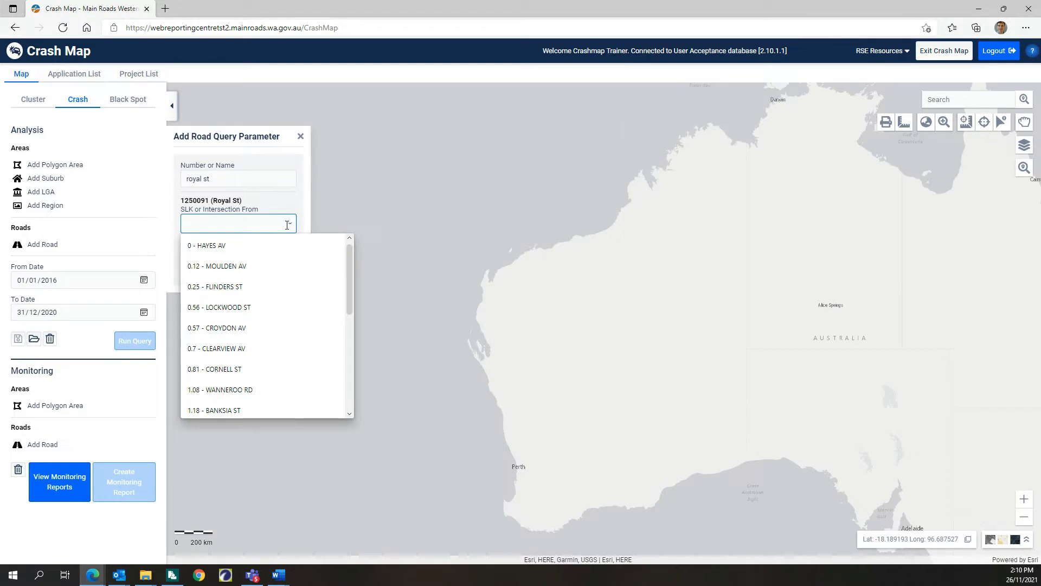
{"action": "left_click", "coordinate": [261, 287]}
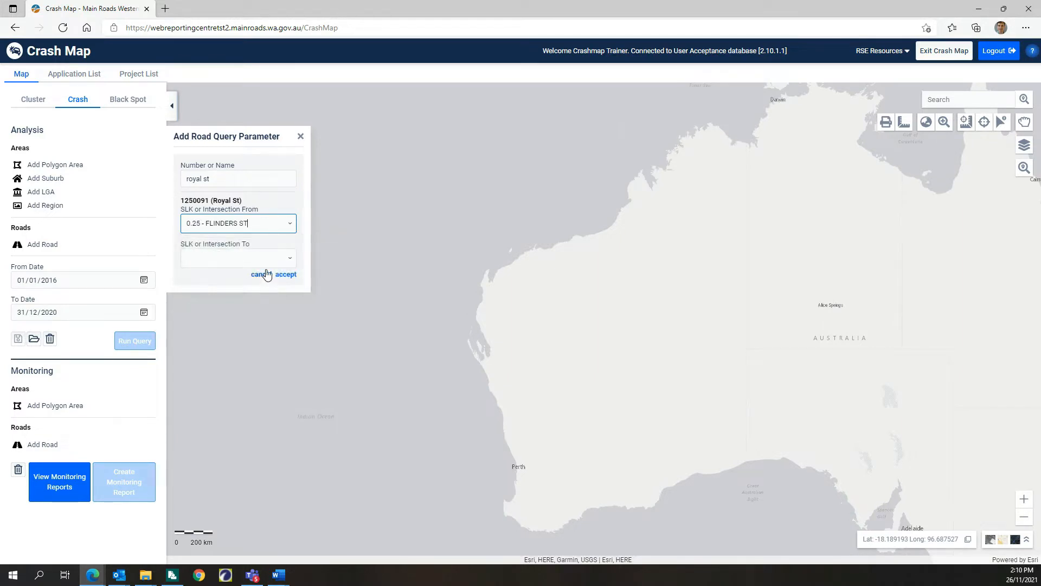
{"action": "left_click", "coordinate": [283, 257]}
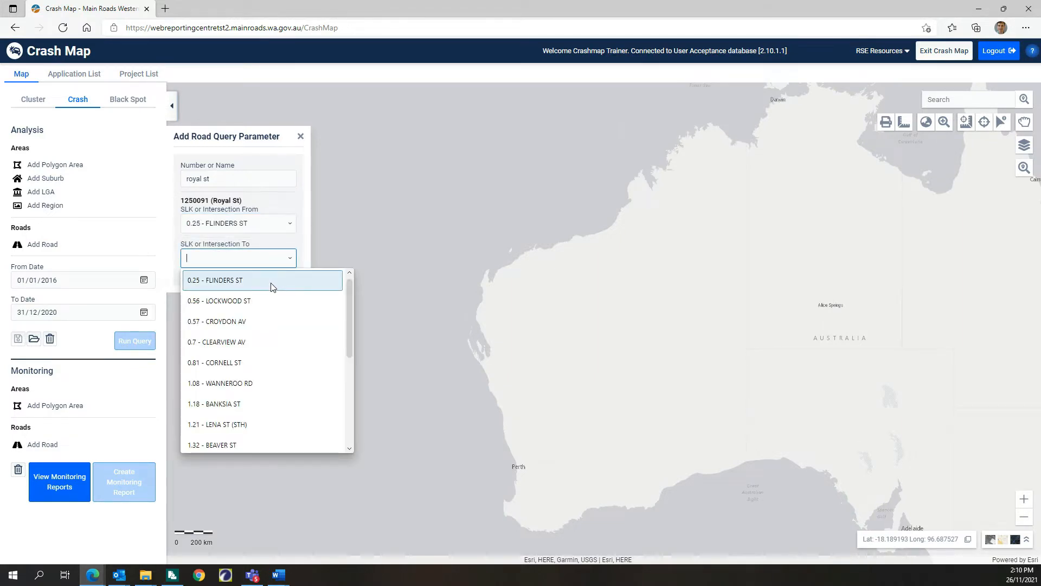
{"action": "left_click", "coordinate": [271, 280]}
{"action": "left_click", "coordinate": [284, 275]}
Step: Run the crash query, accept its results and move the crash results window to the middle of the map
{"action": "left_click", "coordinate": [137, 364]}
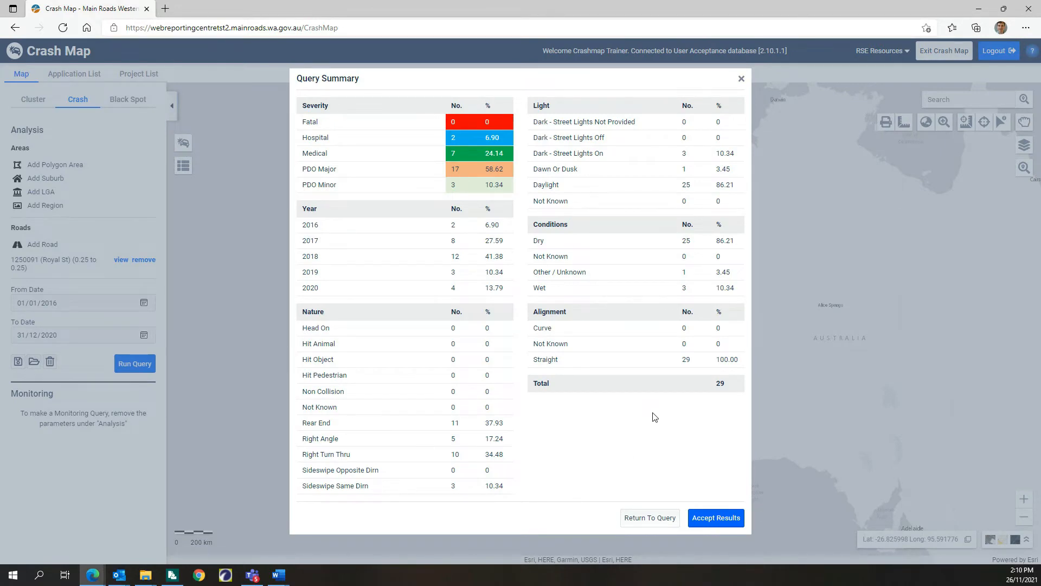
{"action": "left_click", "coordinate": [721, 521]}
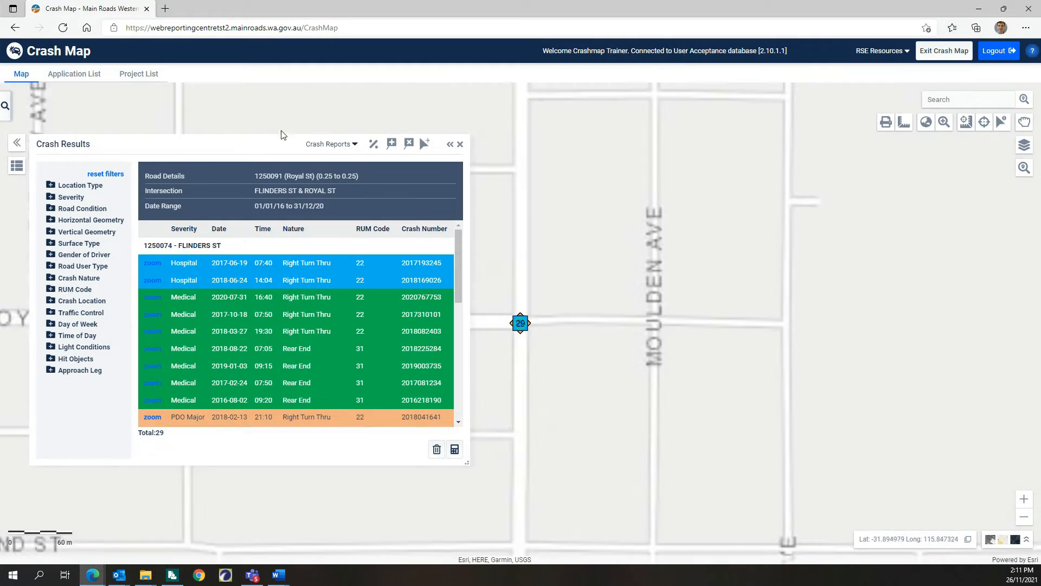
{"action": "left_click_drag", "start_coordinate": [245, 144], "coordinate": [533, 133]}
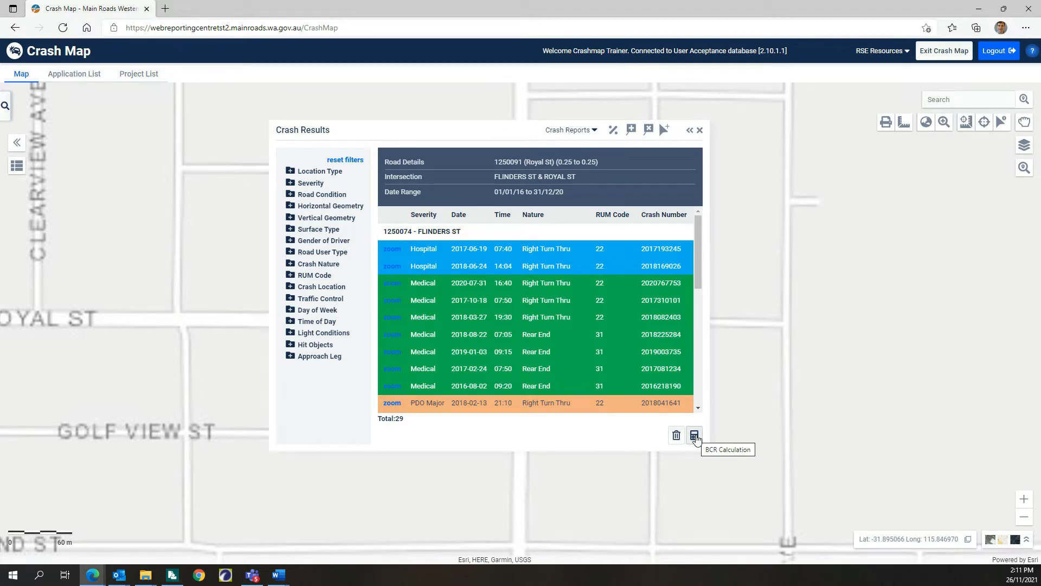
Step: Start a BCR calculation from the crash results and add countermeasure "22: Traffic signal: overhead mast arms"
{"action": "left_click", "coordinate": [696, 436]}
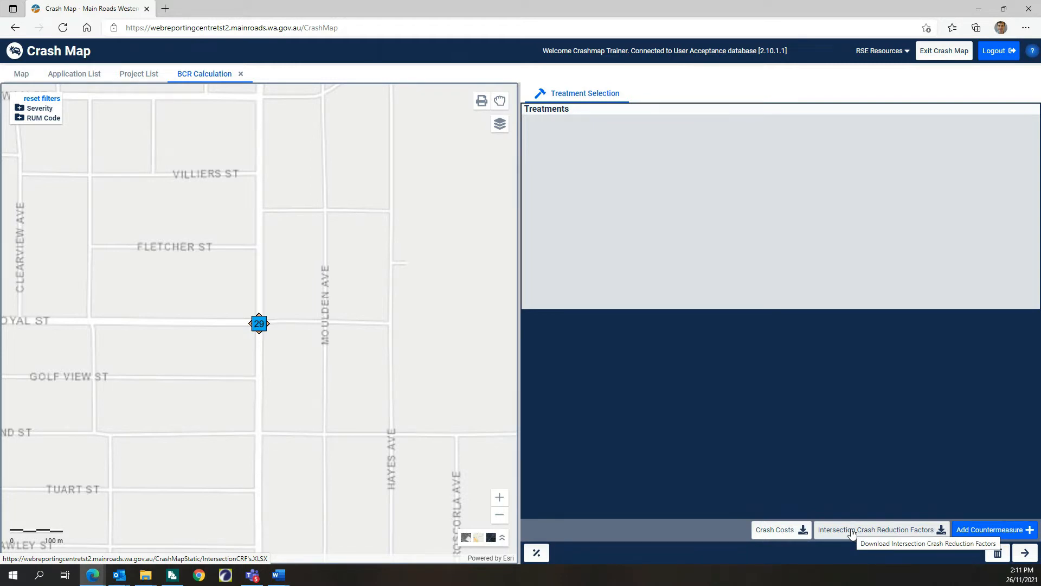
{"action": "left_click", "coordinate": [1009, 534]}
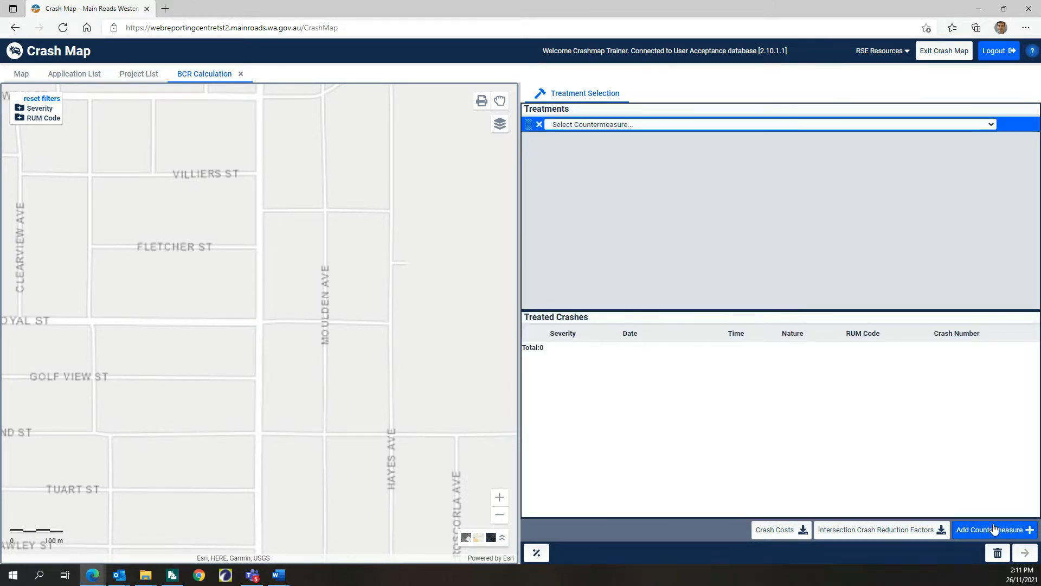
{"action": "left_click", "coordinate": [693, 126]}
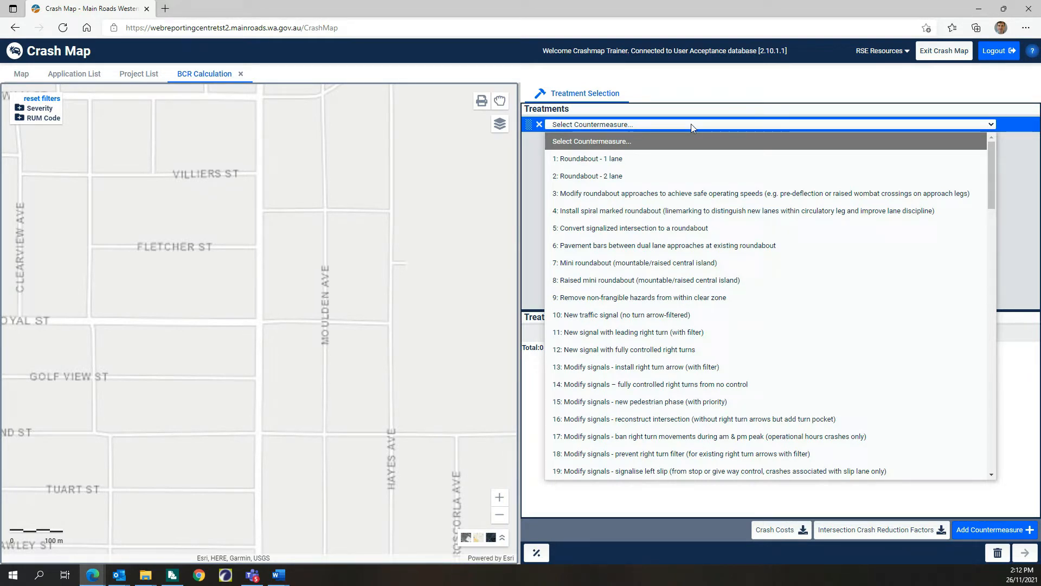
{"action": "scroll", "coordinate": [698, 281], "scroll_direction": "down", "scroll_amount": 1}
{"action": "scroll", "coordinate": [698, 282], "scroll_direction": "down", "scroll_amount": 1}
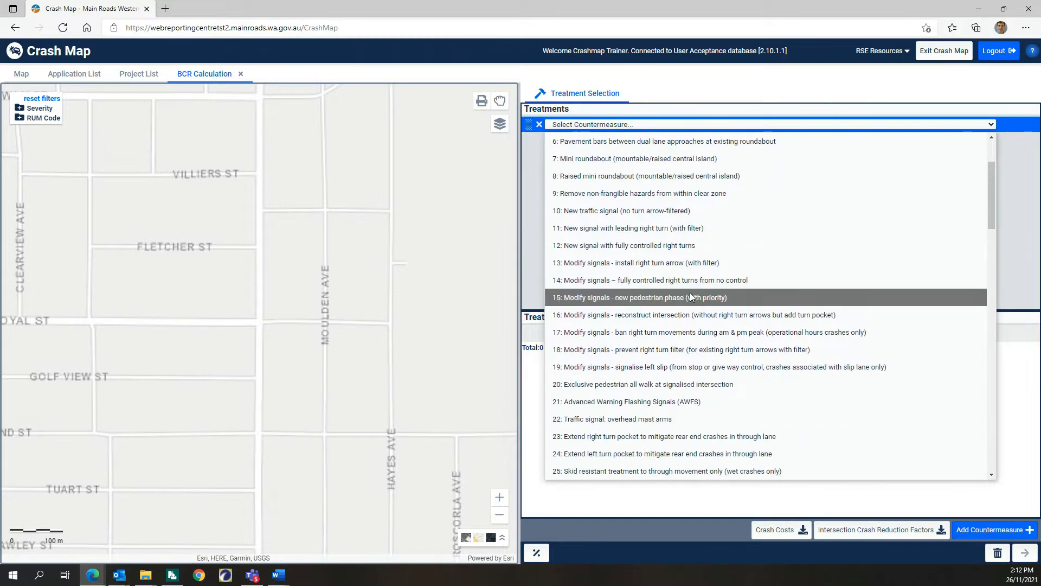
{"action": "left_click", "coordinate": [660, 419]}
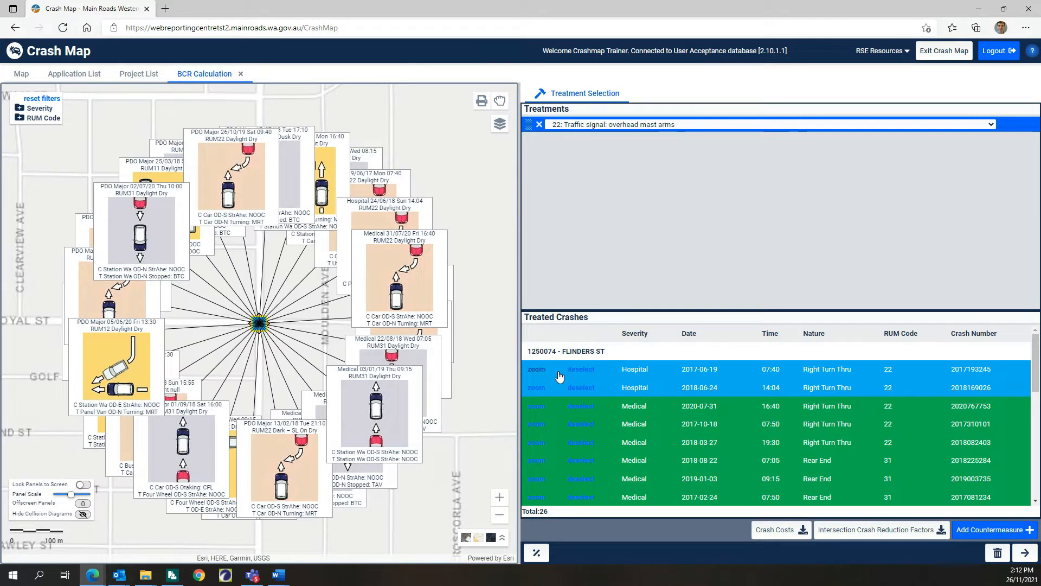
Step: Widen the map area and reduce the scale of the collision diagram panels
{"action": "left_click_drag", "start_coordinate": [518, 298], "coordinate": [659, 301]}
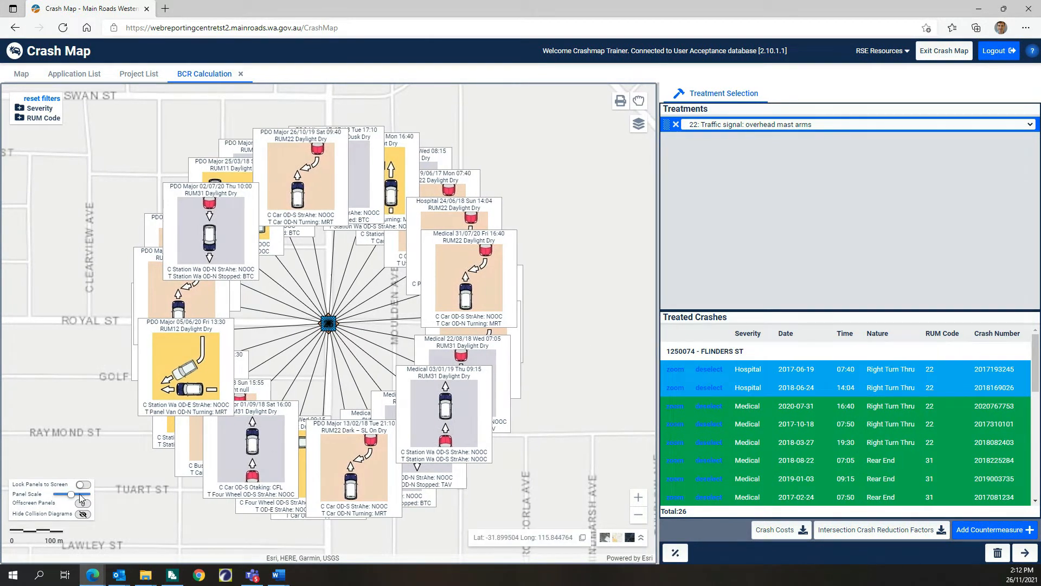
{"action": "left_click_drag", "start_coordinate": [72, 498], "coordinate": [65, 498]}
Step: Arrange the ten orange RUM 22 right-turn collision diagrams in two columns west of the intersection
{"action": "left_click_drag", "start_coordinate": [179, 293], "coordinate": [71, 169]}
{"action": "left_click_drag", "start_coordinate": [171, 263], "coordinate": [91, 166]}
{"action": "left_click_drag", "start_coordinate": [303, 174], "coordinate": [39, 239]}
{"action": "left_click_drag", "start_coordinate": [434, 220], "coordinate": [92, 217]}
{"action": "left_click_drag", "start_coordinate": [488, 279], "coordinate": [70, 308]}
{"action": "left_click_drag", "start_coordinate": [447, 295], "coordinate": [96, 290]}
{"action": "left_click_drag", "start_coordinate": [471, 333], "coordinate": [36, 353]}
{"action": "left_click_drag", "start_coordinate": [432, 227], "coordinate": [108, 383]}
{"action": "left_click_drag", "start_coordinate": [204, 431], "coordinate": [18, 447]}
{"action": "left_click_drag", "start_coordinate": [347, 478], "coordinate": [108, 455]}
Step: Group the grey rear-end collision diagrams by travel direction, one group northeast and the other southeast of the intersection
{"action": "left_click_drag", "start_coordinate": [416, 199], "coordinate": [624, 179]}
{"action": "left_click_drag", "start_coordinate": [482, 363], "coordinate": [564, 157]}
{"action": "left_click_drag", "start_coordinate": [428, 420], "coordinate": [586, 456]}
{"action": "left_click_drag", "start_coordinate": [426, 445], "coordinate": [610, 252]}
{"action": "left_click_drag", "start_coordinate": [386, 444], "coordinate": [536, 233]}
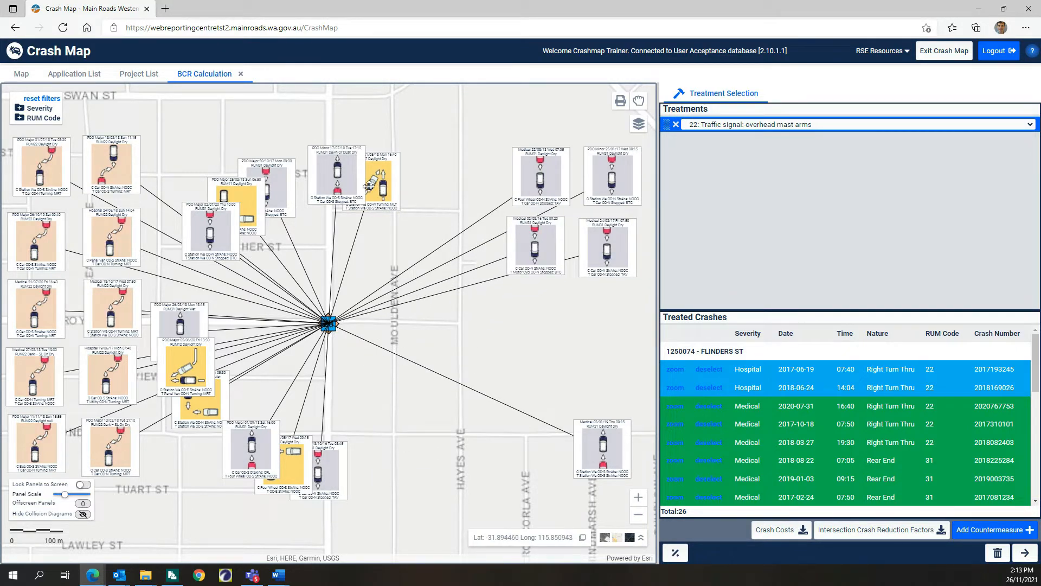
{"action": "left_click_drag", "start_coordinate": [349, 199], "coordinate": [538, 455]}
{"action": "left_click_drag", "start_coordinate": [333, 477], "coordinate": [484, 187]}
{"action": "left_click_drag", "start_coordinate": [251, 437], "coordinate": [467, 439]}
{"action": "left_click_drag", "start_coordinate": [282, 182], "coordinate": [481, 240]}
{"action": "left_click_drag", "start_coordinate": [221, 237], "coordinate": [618, 320]}
{"action": "left_click_drag", "start_coordinate": [192, 315], "coordinate": [444, 498]}
Step: Spread out the yellow collision diagrams, three north of the intersection and the RUM 17 one beside the remaining one to the south
{"action": "left_click_drag", "start_coordinate": [249, 209], "coordinate": [248, 164]}
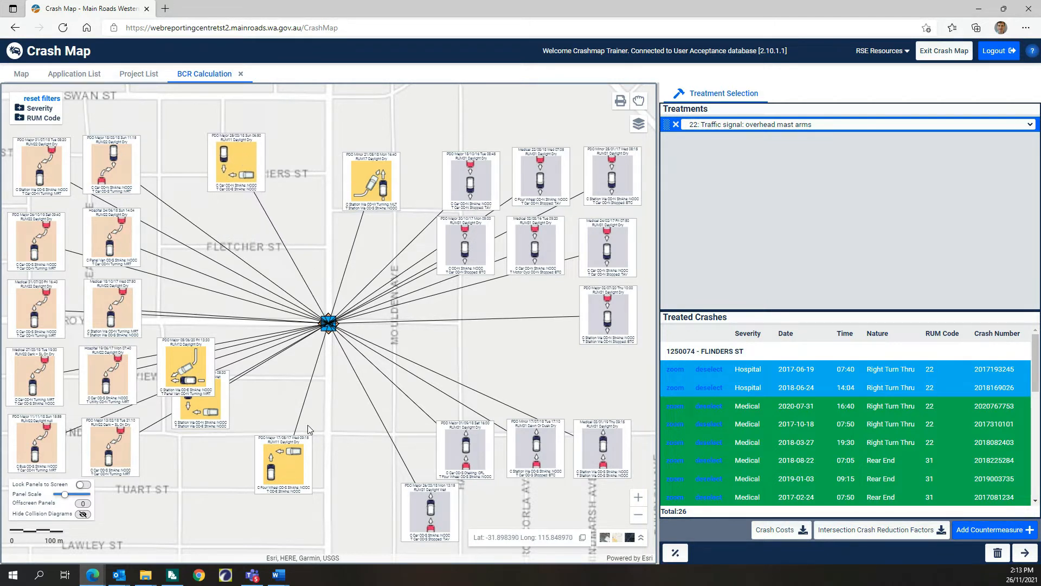
{"action": "left_click_drag", "start_coordinate": [370, 171], "coordinate": [354, 447]}
{"action": "left_click_drag", "start_coordinate": [209, 353], "coordinate": [345, 151]}
{"action": "left_click_drag", "start_coordinate": [207, 388], "coordinate": [239, 234]}
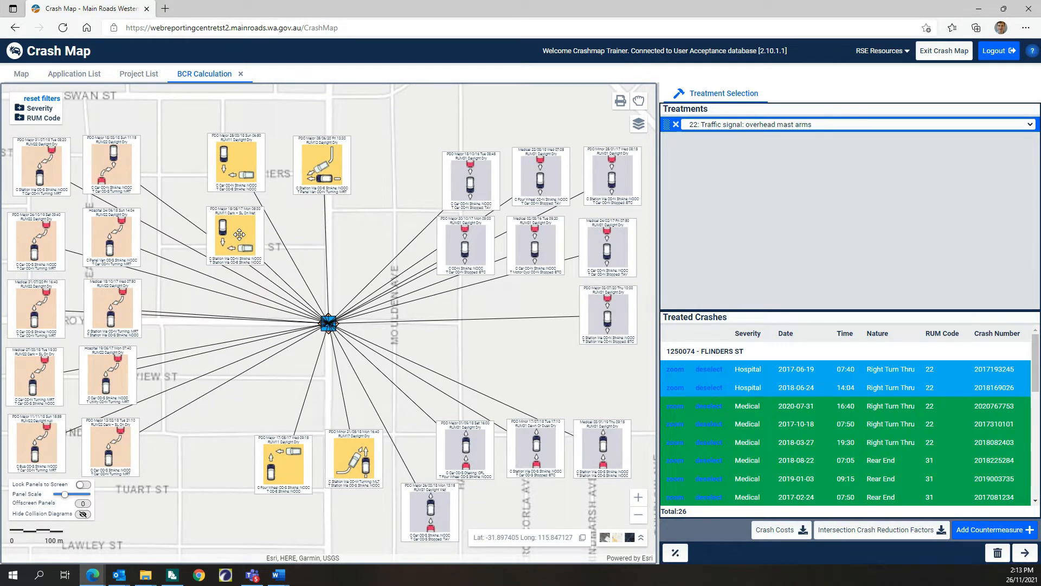
Step: Remove the six collision diagrams south of the intersection to exclude their crashes from the treatment
{"action": "left_click", "coordinate": [629, 422]}
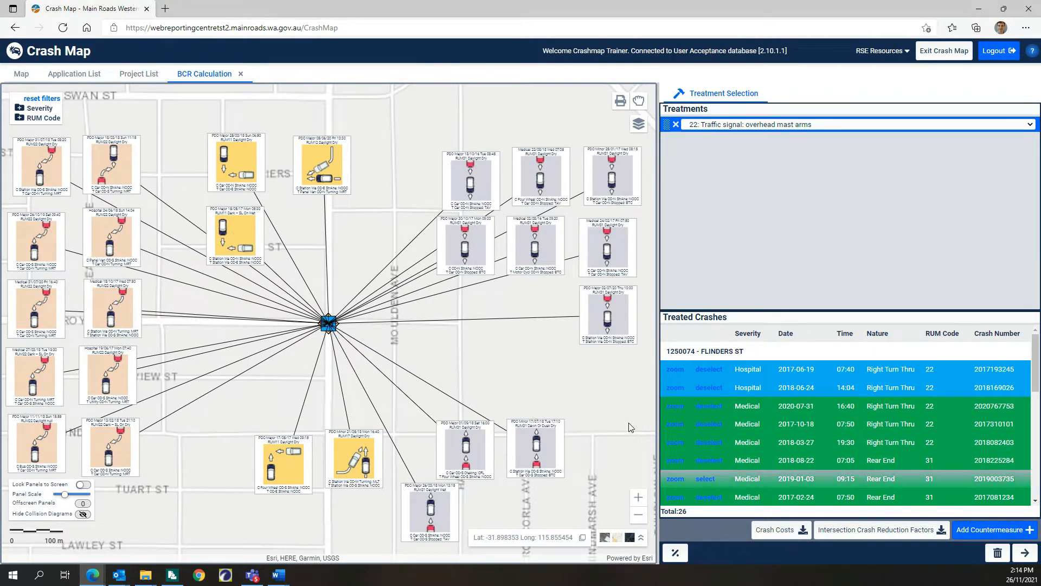
{"action": "left_click", "coordinate": [561, 424]}
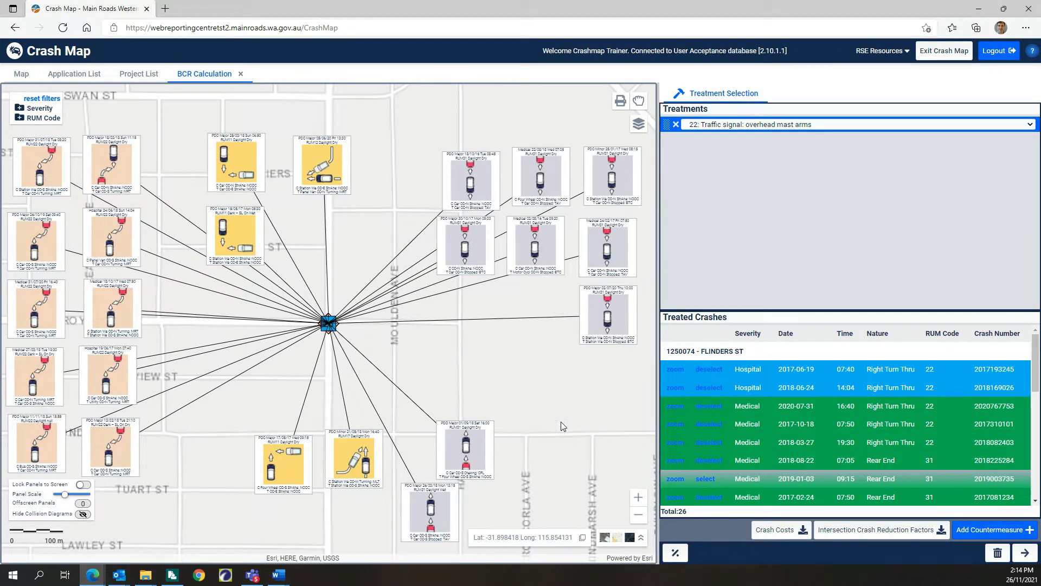
{"action": "left_click", "coordinate": [491, 424]}
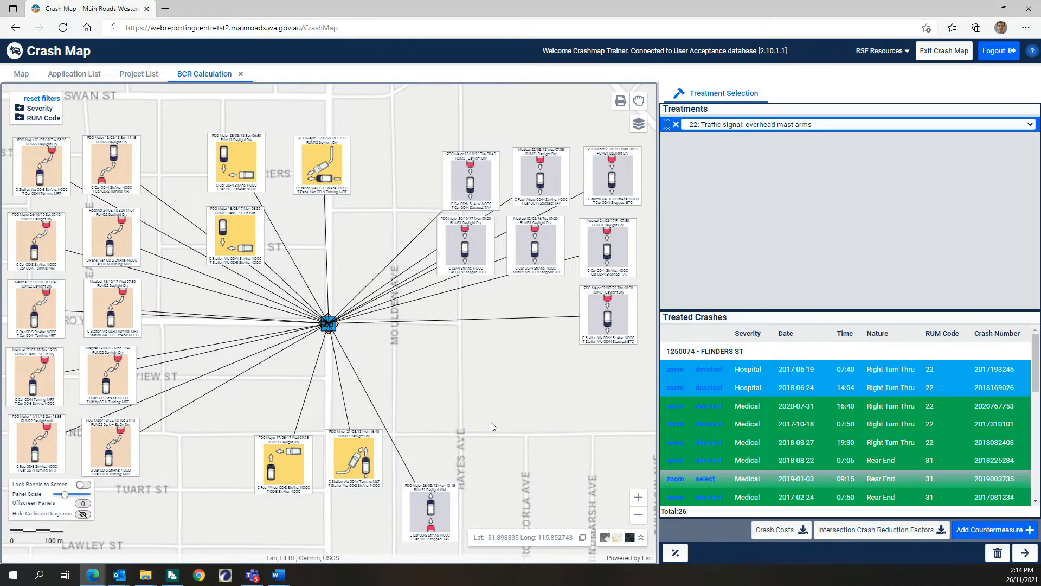
{"action": "left_click", "coordinate": [457, 485]}
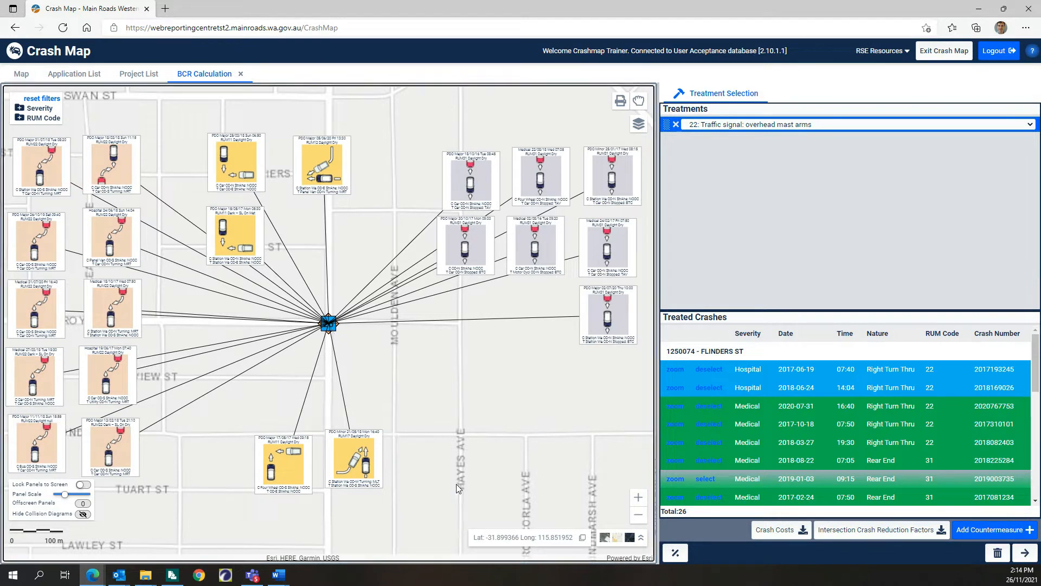
{"action": "left_click", "coordinate": [381, 432]}
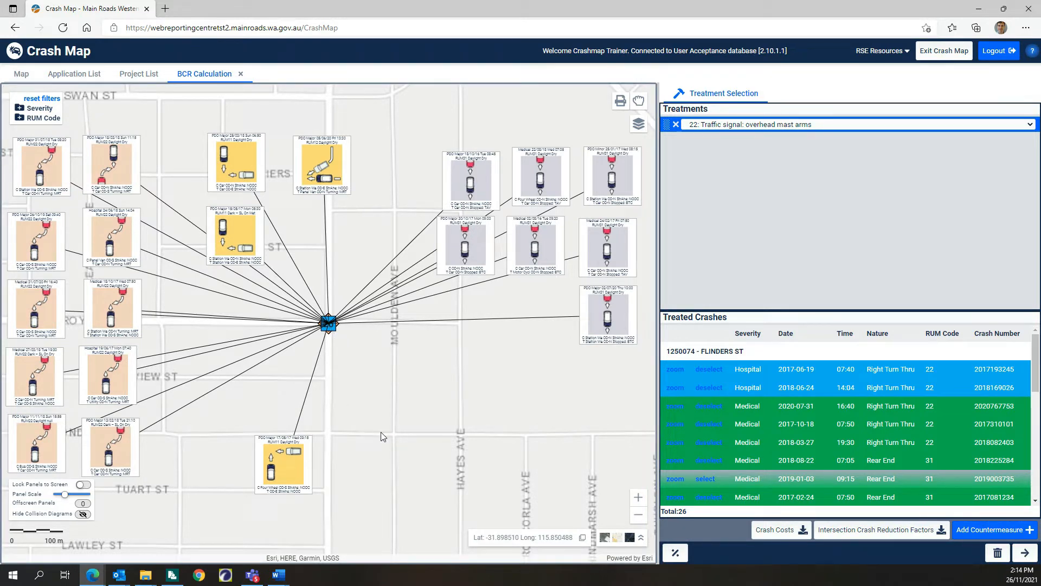
{"action": "left_click", "coordinate": [310, 438]}
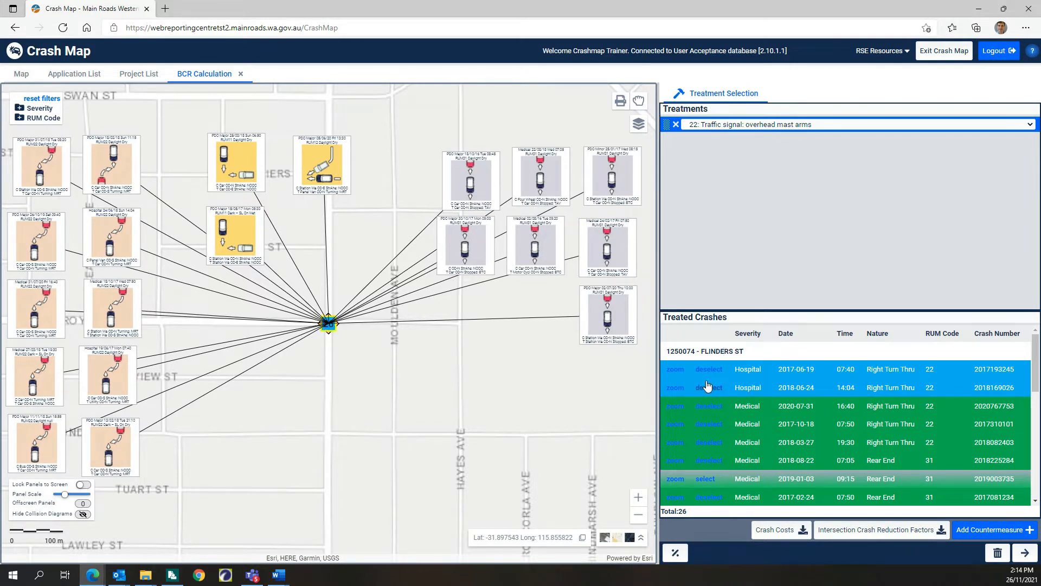
Step: Reselect the Medical rear-end crash of 2019-01-03 in the treated crashes list and deselect it again
{"action": "left_click", "coordinate": [707, 479]}
{"action": "left_click", "coordinate": [708, 479]}
{"action": "left_click", "coordinate": [705, 478]}
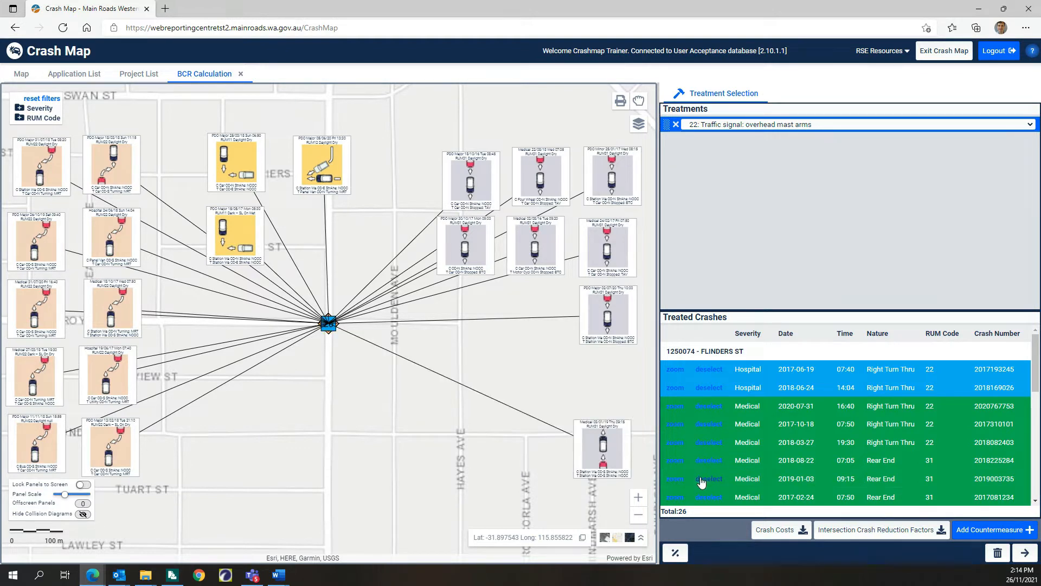
{"action": "left_click", "coordinate": [701, 479]}
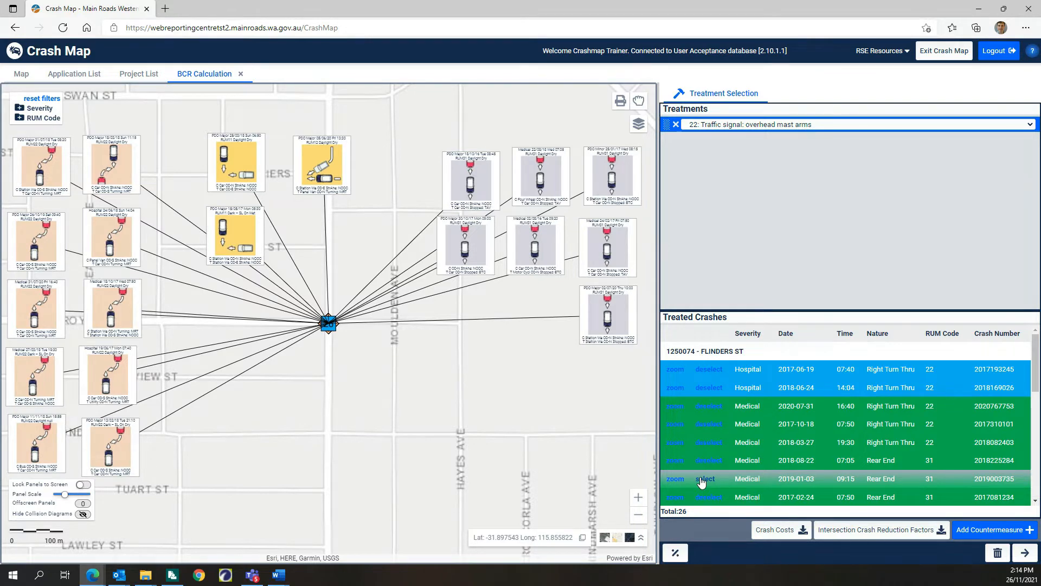
Step: View the crash details at the Flinders St intersection, browse through several crash records and close the details
{"action": "left_click", "coordinate": [330, 327]}
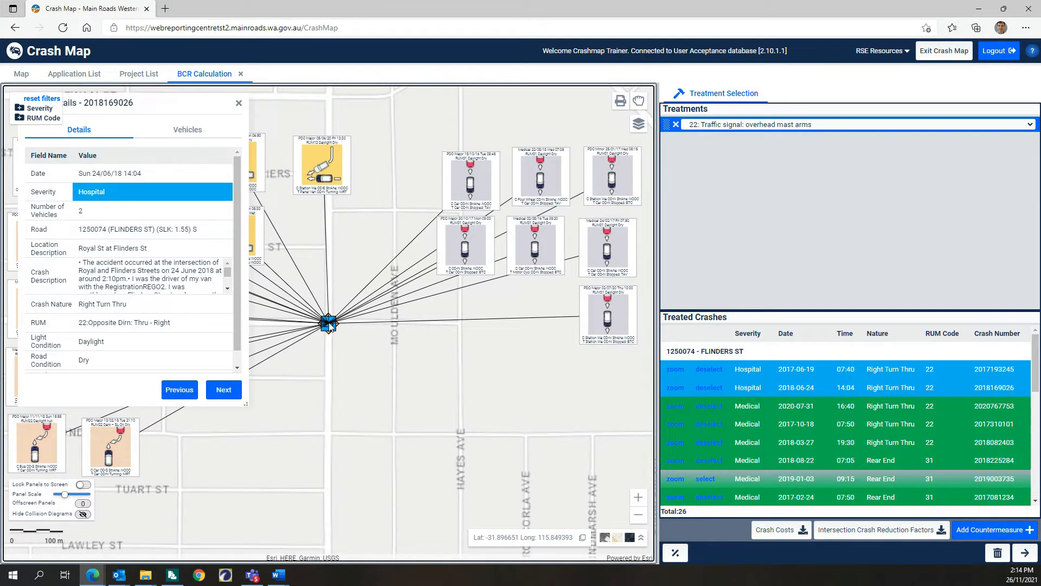
{"action": "left_click_drag", "start_coordinate": [159, 105], "coordinate": [235, 135]}
{"action": "left_click", "coordinate": [299, 421]}
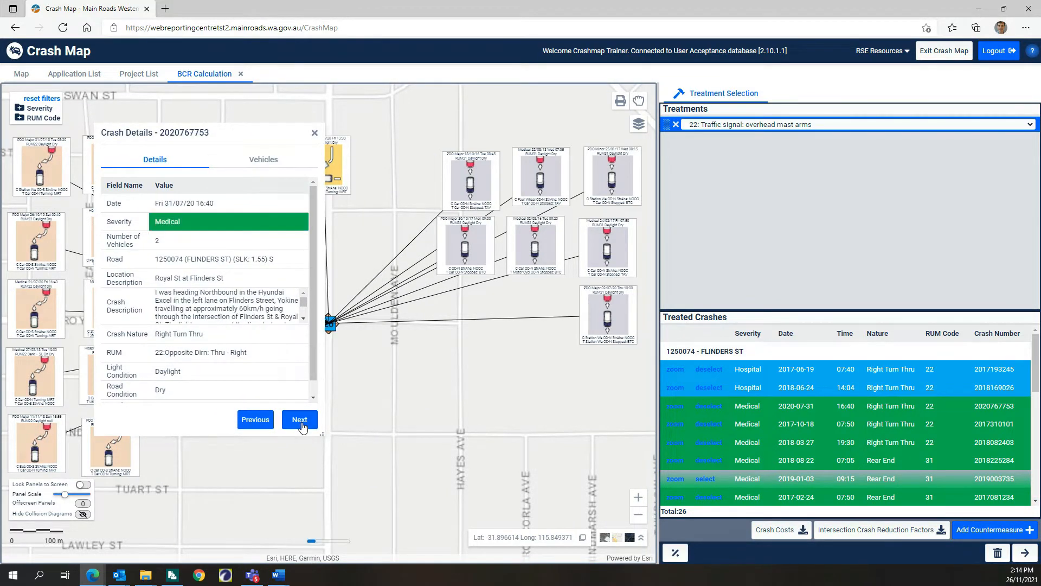
{"action": "left_click", "coordinate": [301, 425]}
{"action": "left_click", "coordinate": [301, 424]}
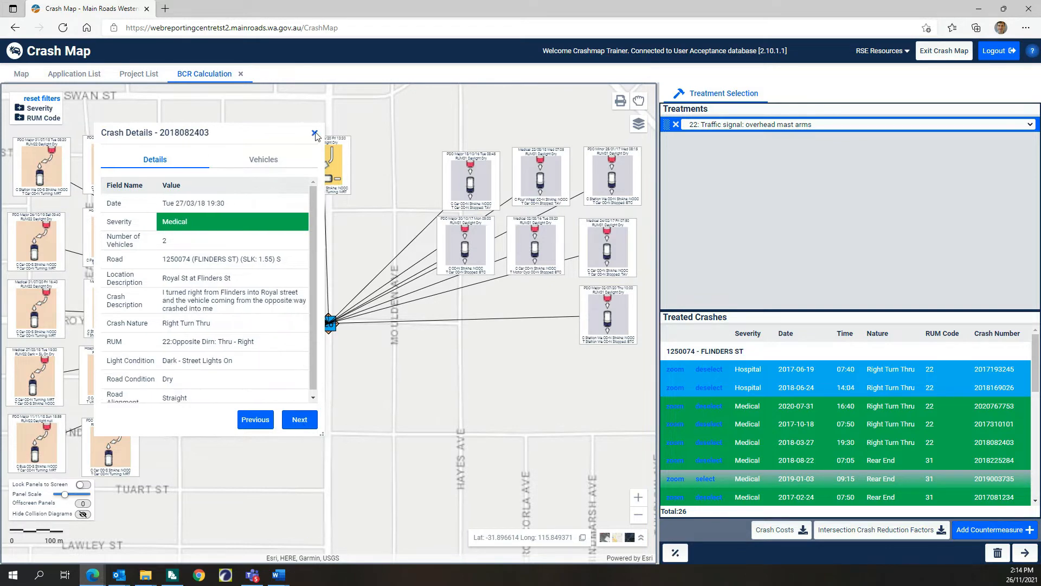
{"action": "left_click", "coordinate": [315, 134]}
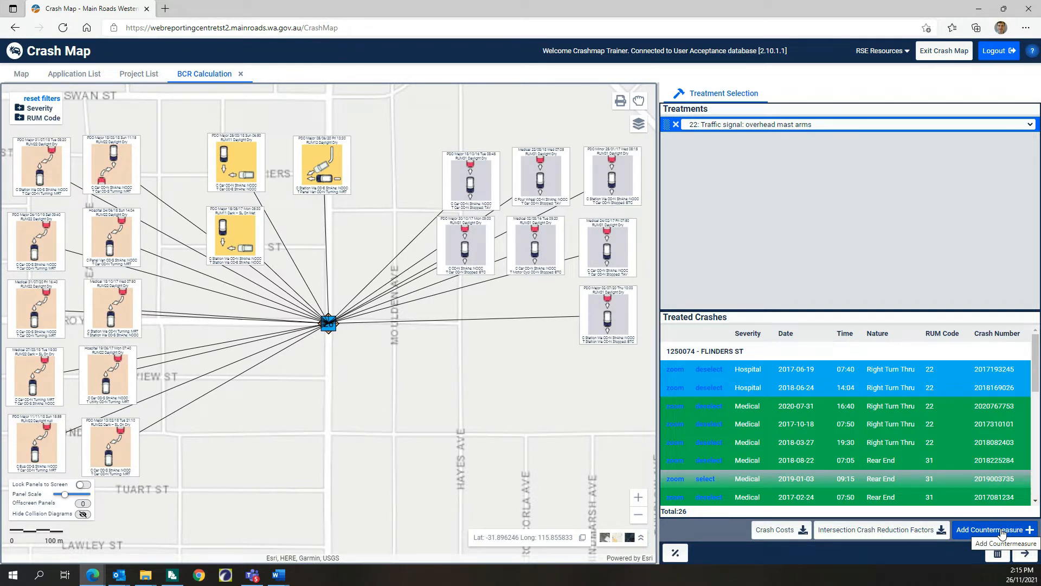
Step: Proceed to the economic appraisal, keeping area type Metropolitan and crash cost saving category Speed Limit 70km/h or Less - Built Up
{"action": "left_click", "coordinate": [1026, 553]}
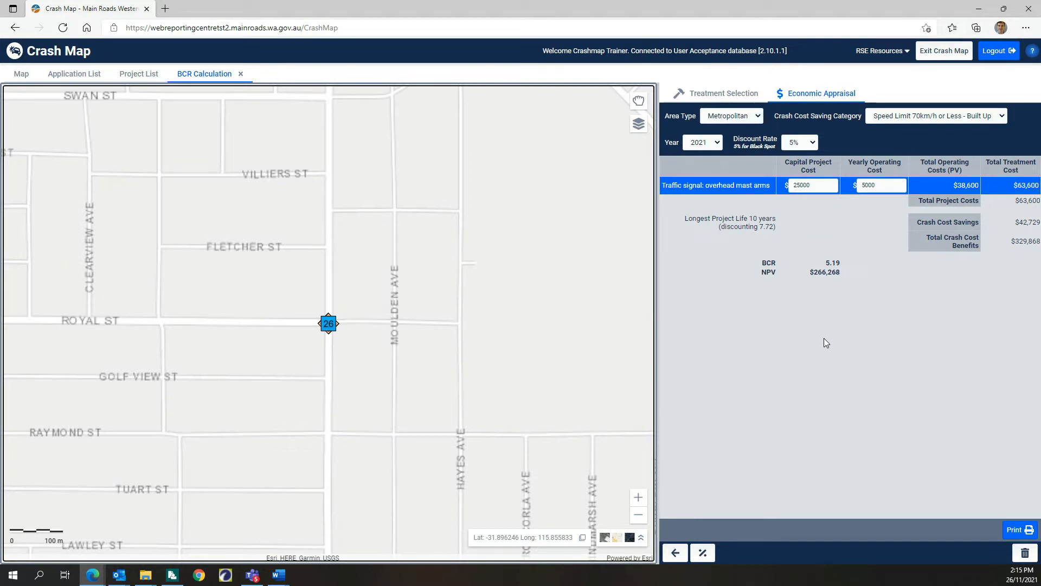
{"action": "left_click", "coordinate": [755, 117]}
{"action": "left_click", "coordinate": [743, 137]}
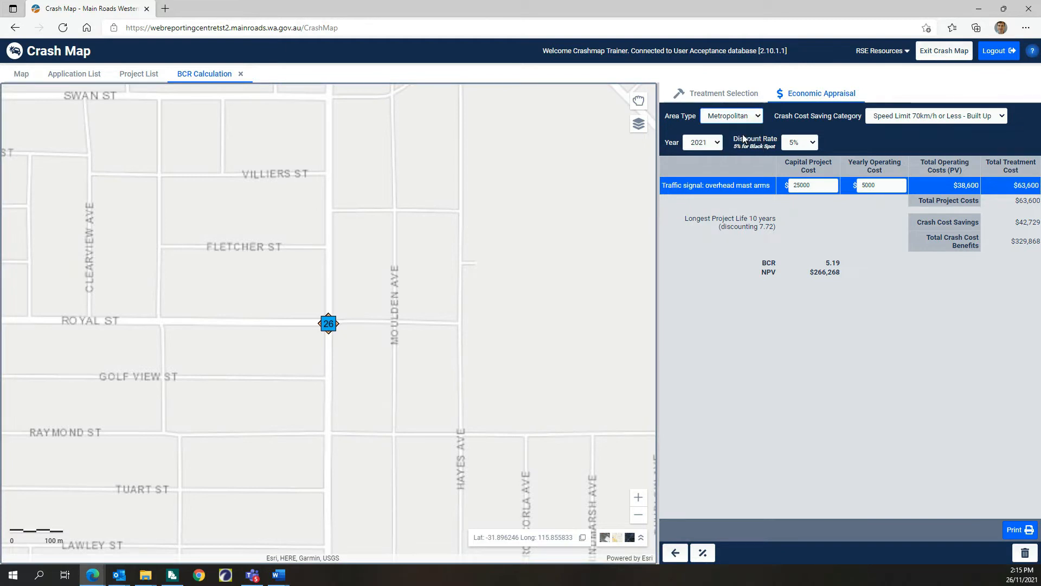
{"action": "left_click", "coordinate": [930, 119]}
{"action": "left_click", "coordinate": [931, 120]}
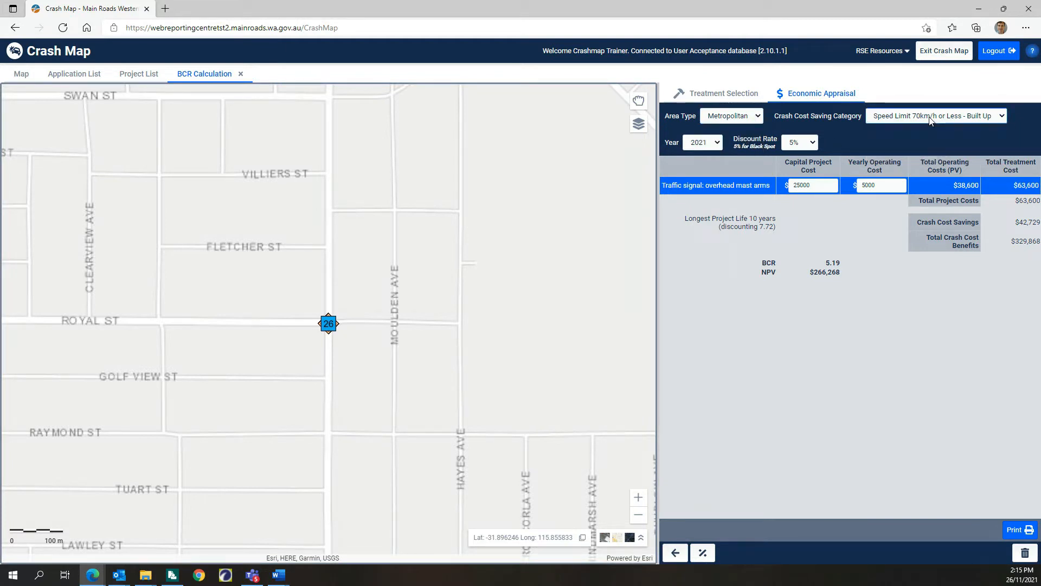
Step: Check the legal speed limits around the Royal St intersection, and keep the Speed Limit 70km/h or Less - Built Up cost saving category
{"action": "left_click", "coordinate": [639, 125]}
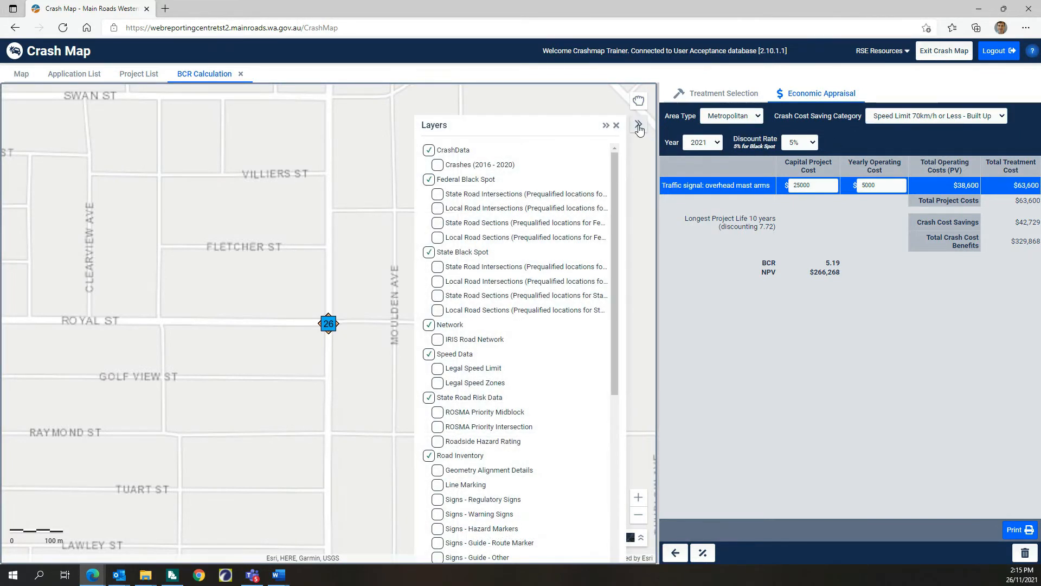
{"action": "left_click", "coordinate": [438, 369]}
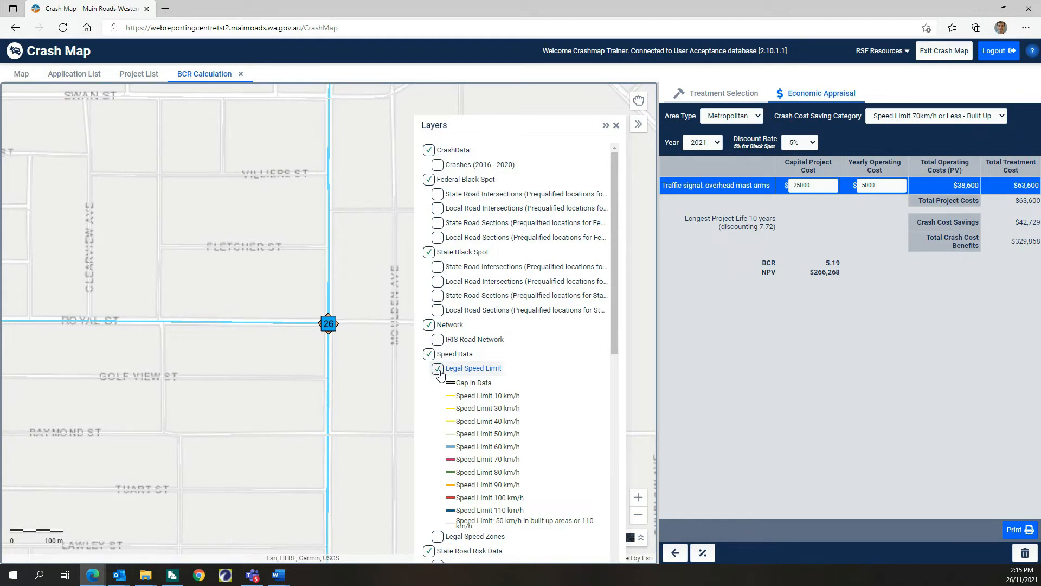
{"action": "left_click", "coordinate": [439, 371]}
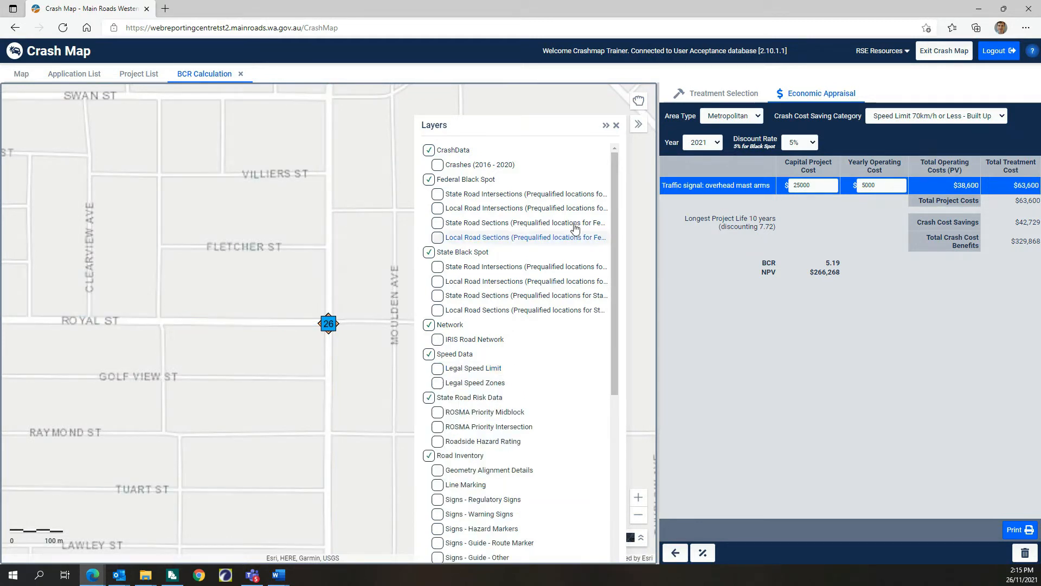
{"action": "left_click", "coordinate": [617, 125]}
{"action": "left_click", "coordinate": [934, 116]}
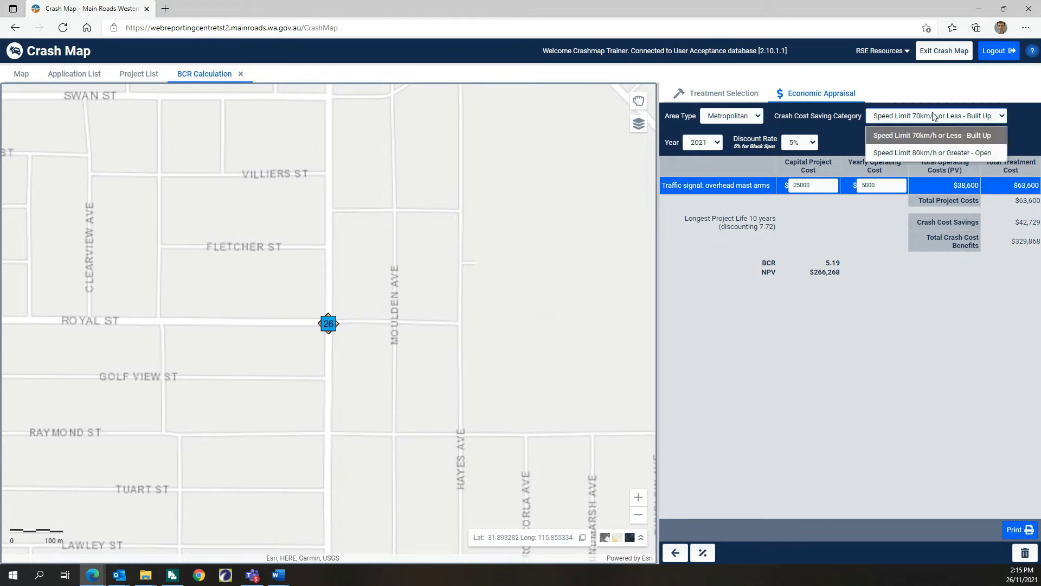
{"action": "left_click", "coordinate": [920, 135]}
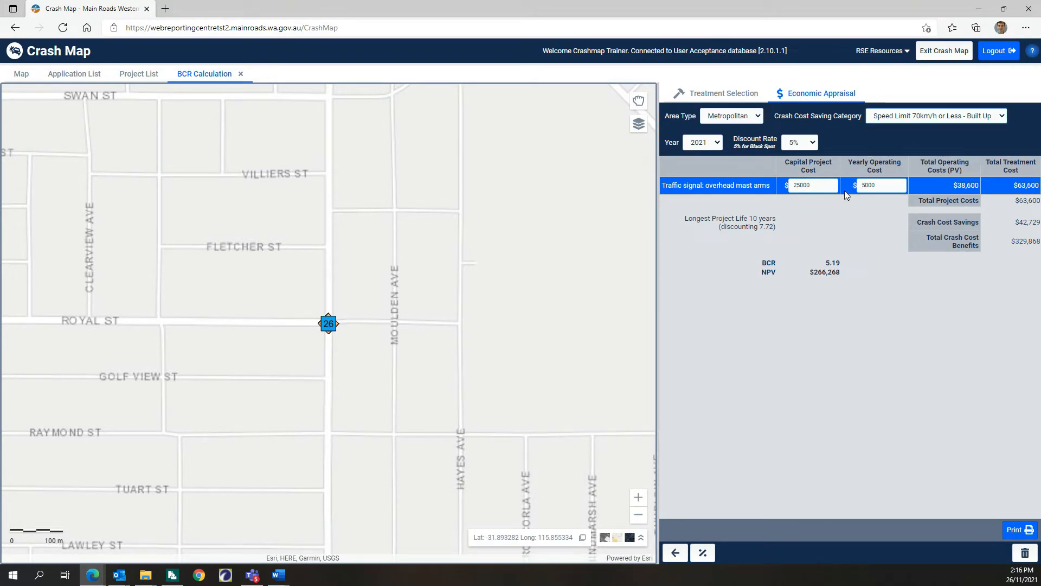
Step: Set the overhead mast arm signals' capital project cost to $100000 and yearly operating cost to $1000
{"action": "left_click_drag", "start_coordinate": [812, 185], "coordinate": [790, 185]}
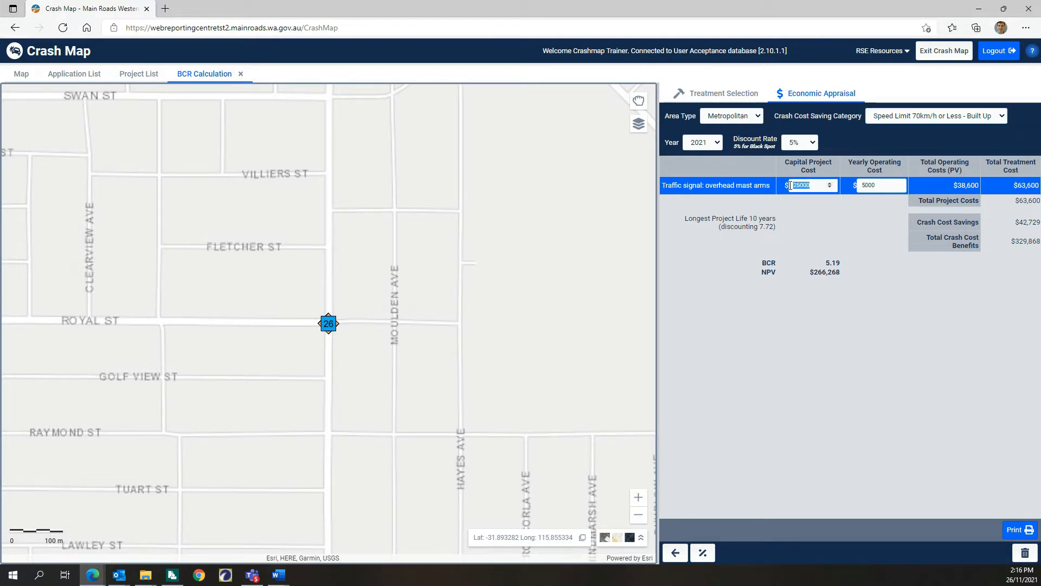
{"action": "type", "text": "100000"}
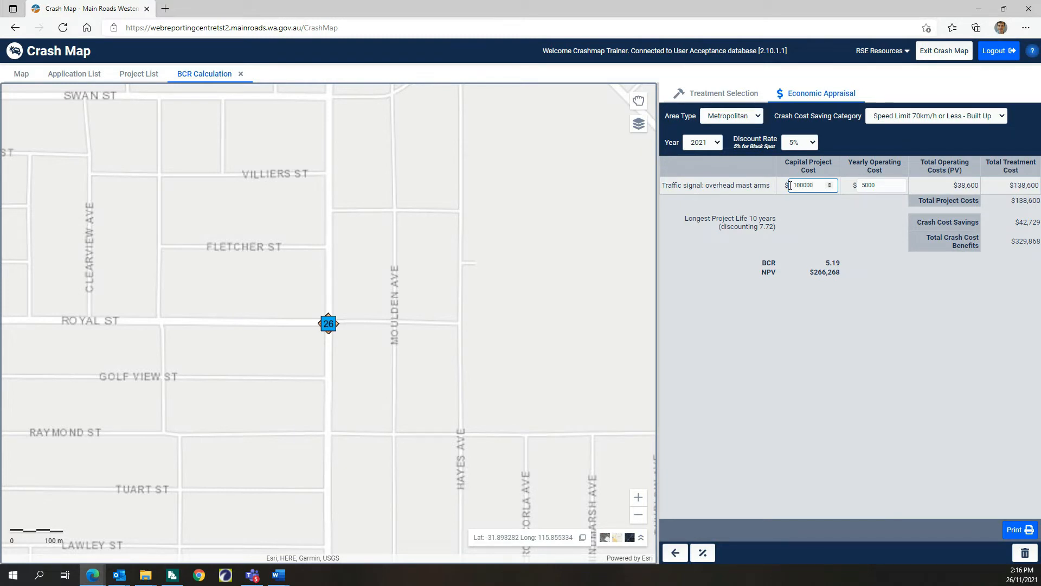
{"action": "left_click_drag", "start_coordinate": [879, 186], "coordinate": [850, 188]}
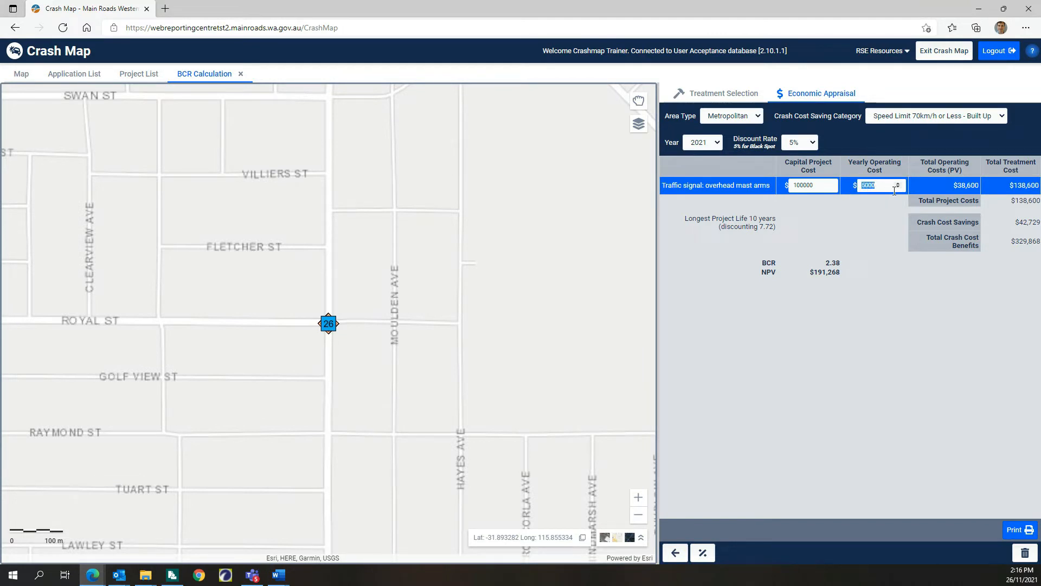
{"action": "type", "text": "1000"}
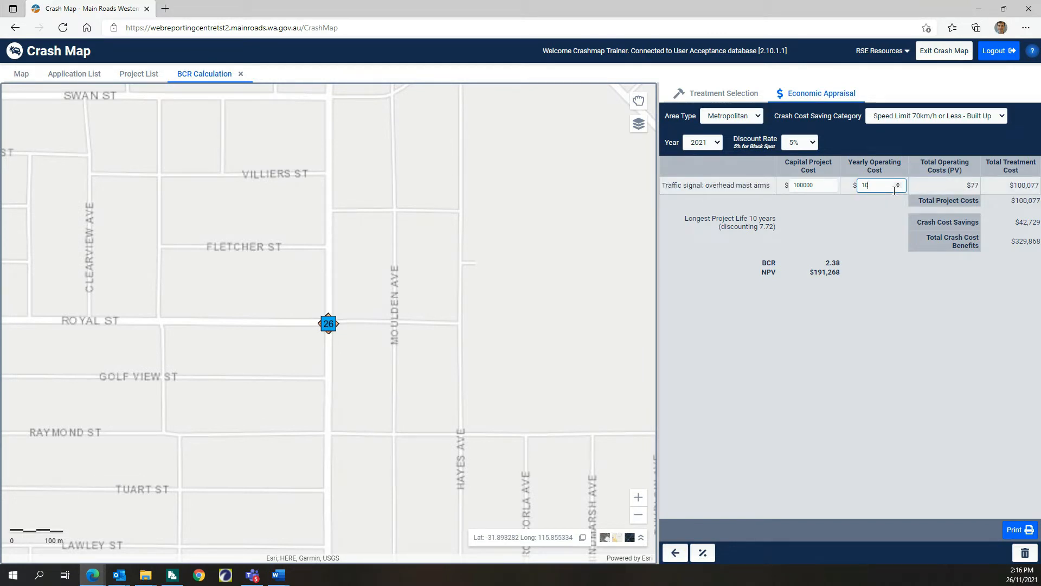
{"action": "left_click", "coordinate": [875, 216]}
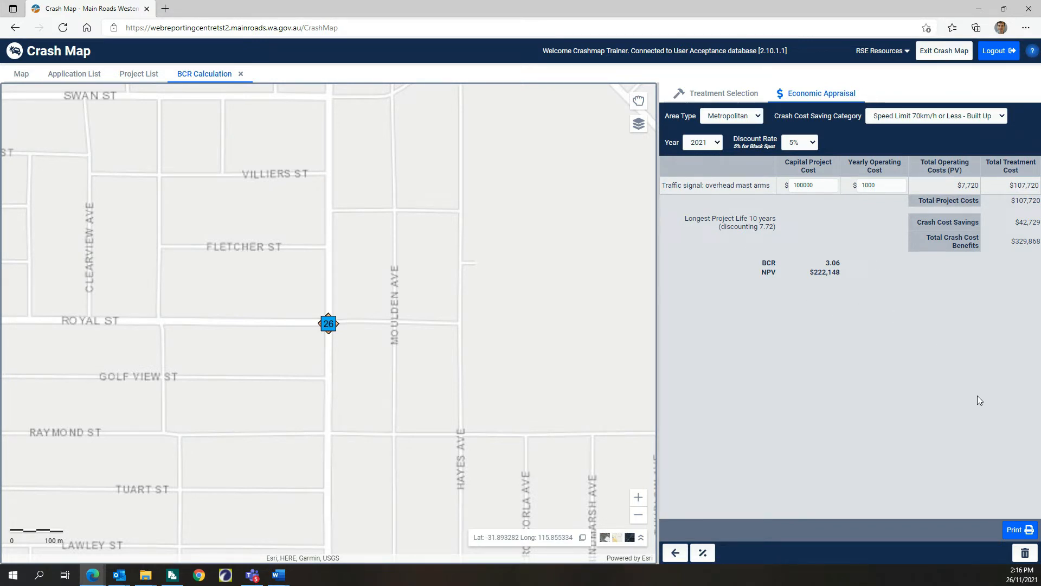
Step: Print the BCR calculation report, and close both the report and the BCR calculation
{"action": "left_click", "coordinate": [1023, 531]}
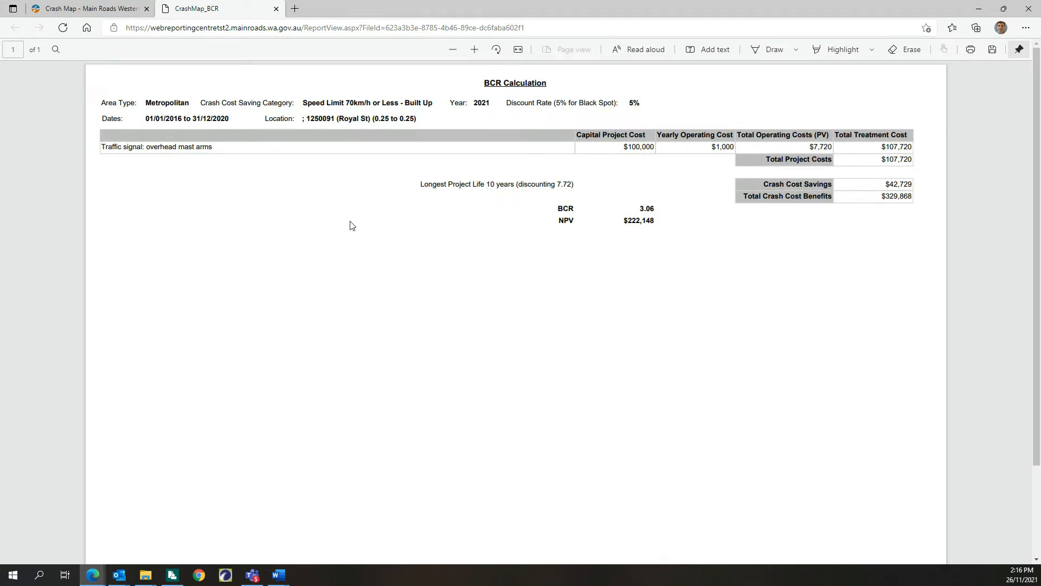
{"action": "left_click", "coordinate": [276, 9]}
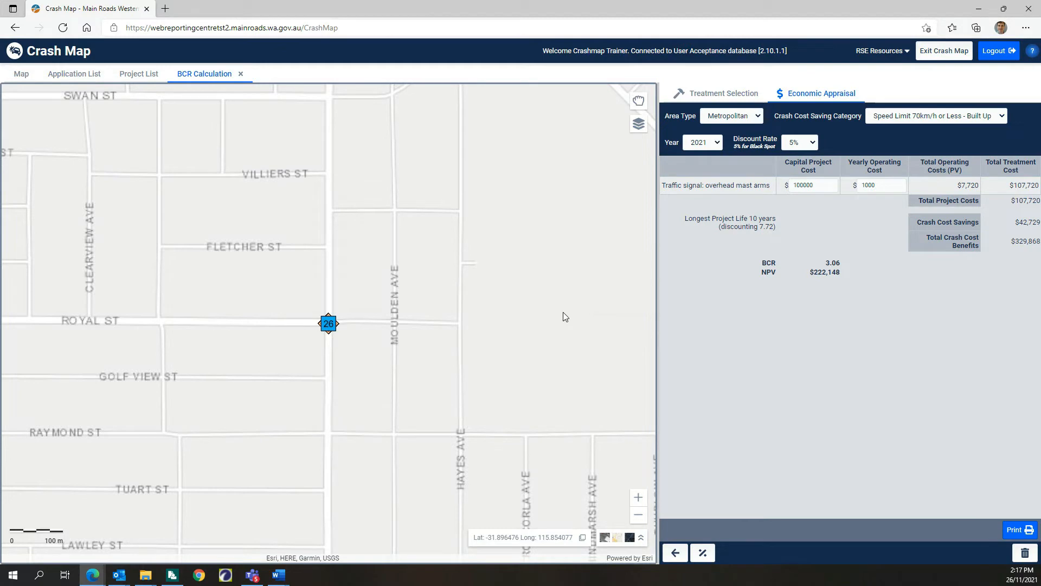
{"action": "left_click", "coordinate": [241, 75]}
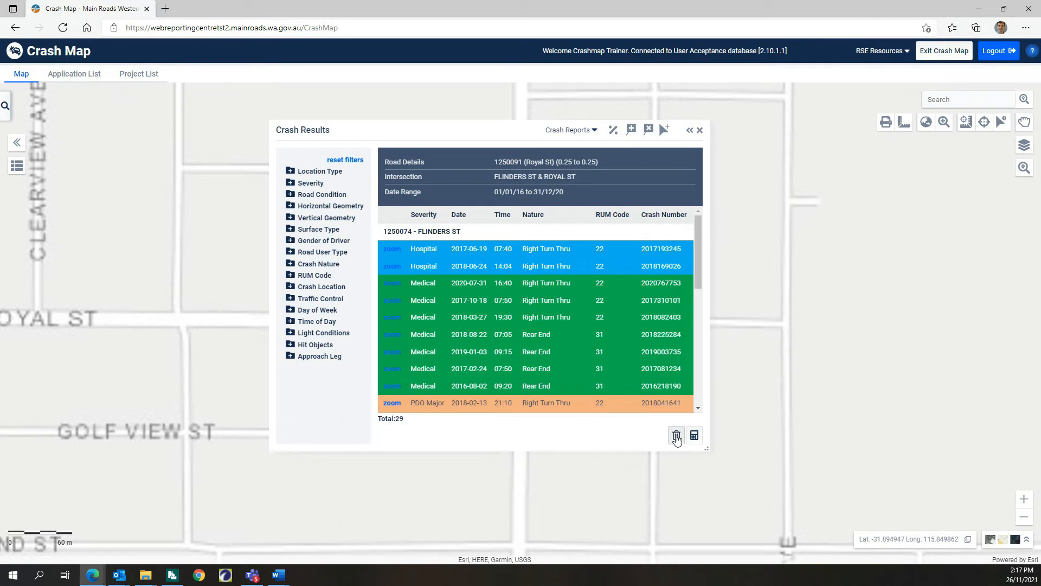
Step: Discard the Royal St crash results and clear the Royal St road from the query parameters
{"action": "left_click", "coordinate": [676, 435]}
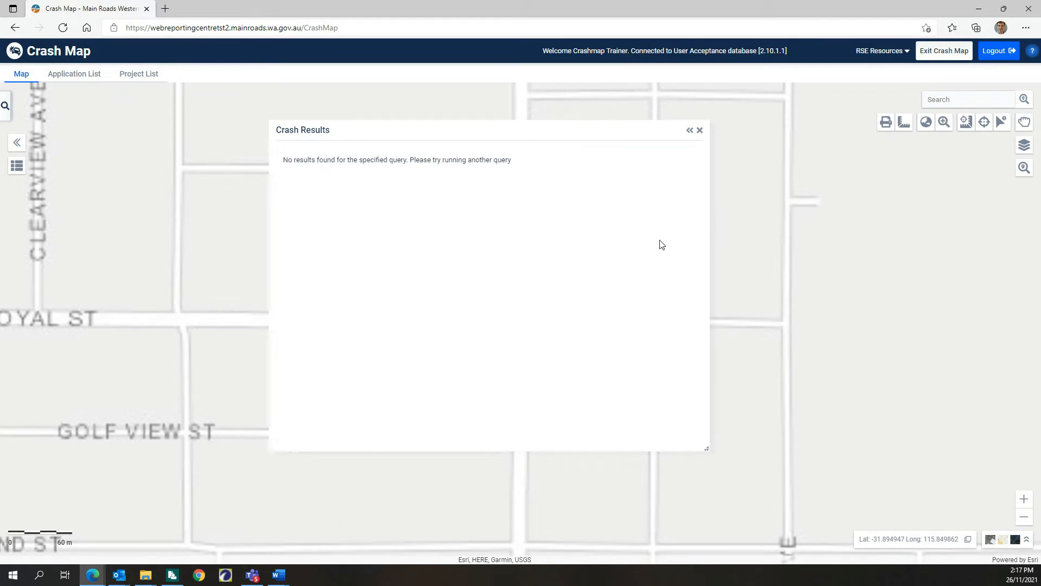
{"action": "left_click", "coordinate": [700, 130]}
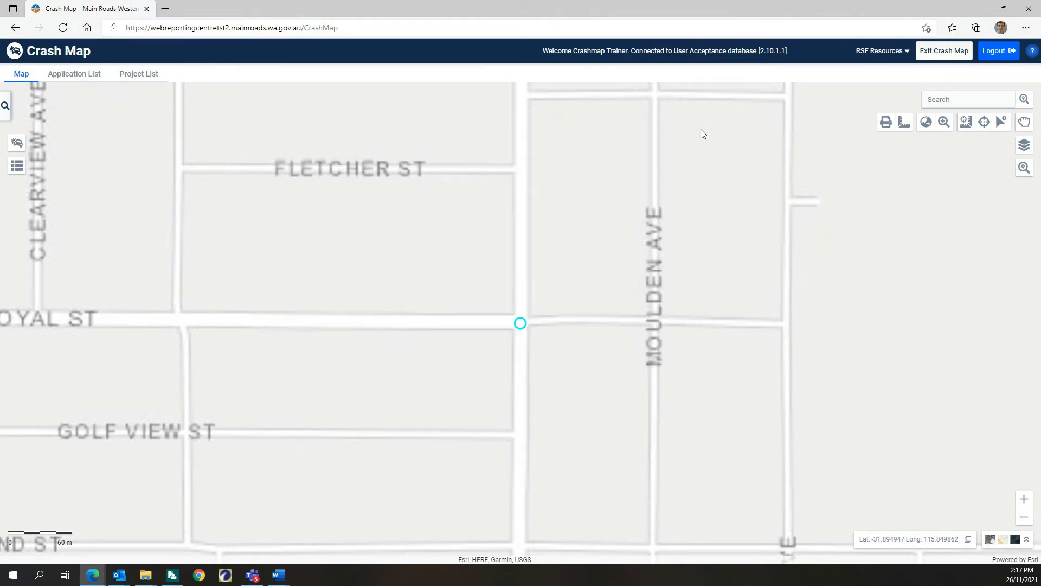
{"action": "left_click", "coordinate": [5, 108]}
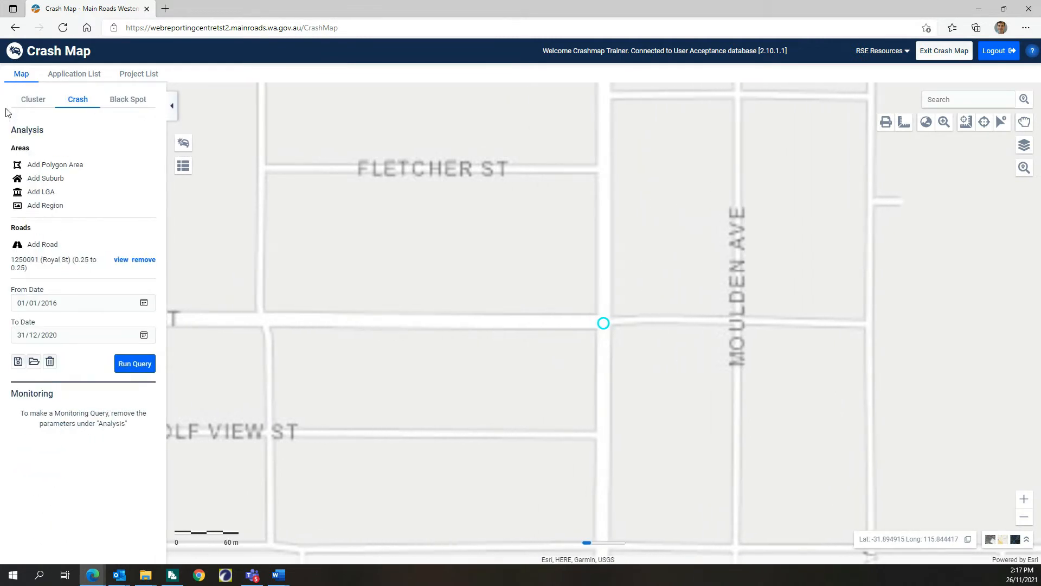
{"action": "left_click", "coordinate": [31, 99]}
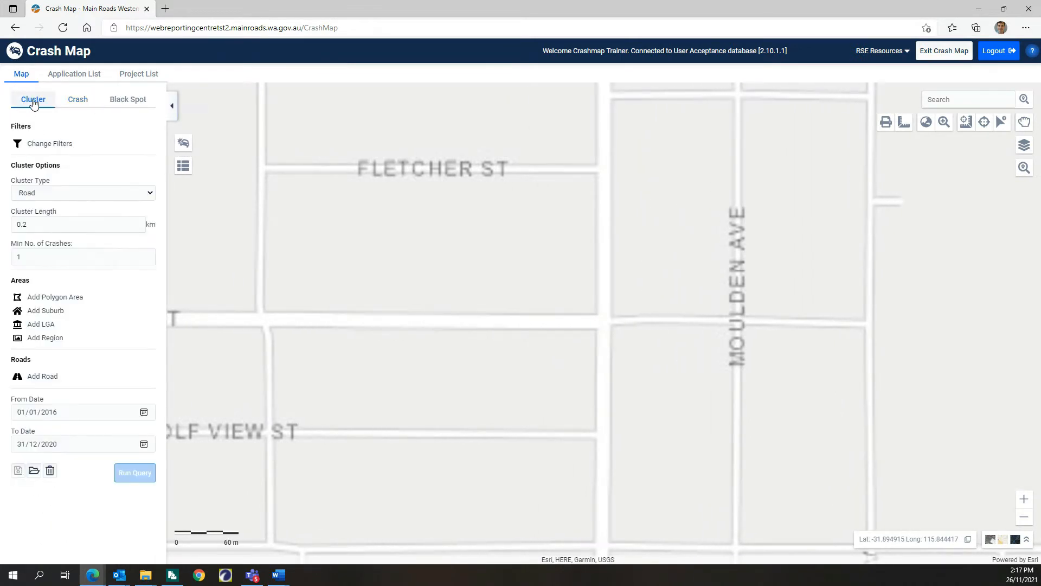
{"action": "left_click", "coordinate": [65, 101]}
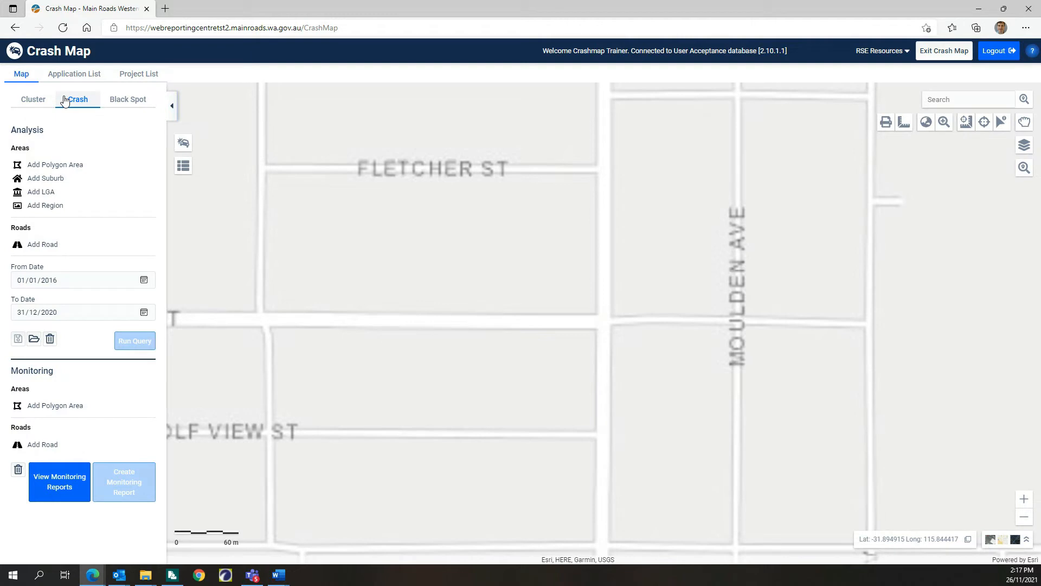
{"action": "left_click", "coordinate": [172, 106]}
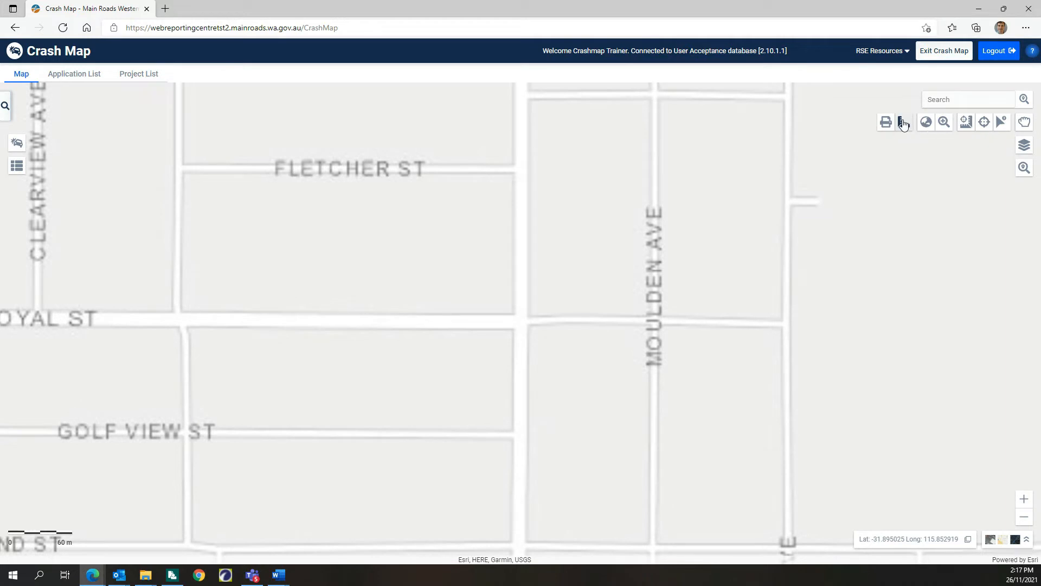
Step: Search for "eddystone av", go to Eddystone Av (1310609) Joondalup (C), and centre the map on its intersection with route 84
{"action": "left_click", "coordinate": [955, 100]}
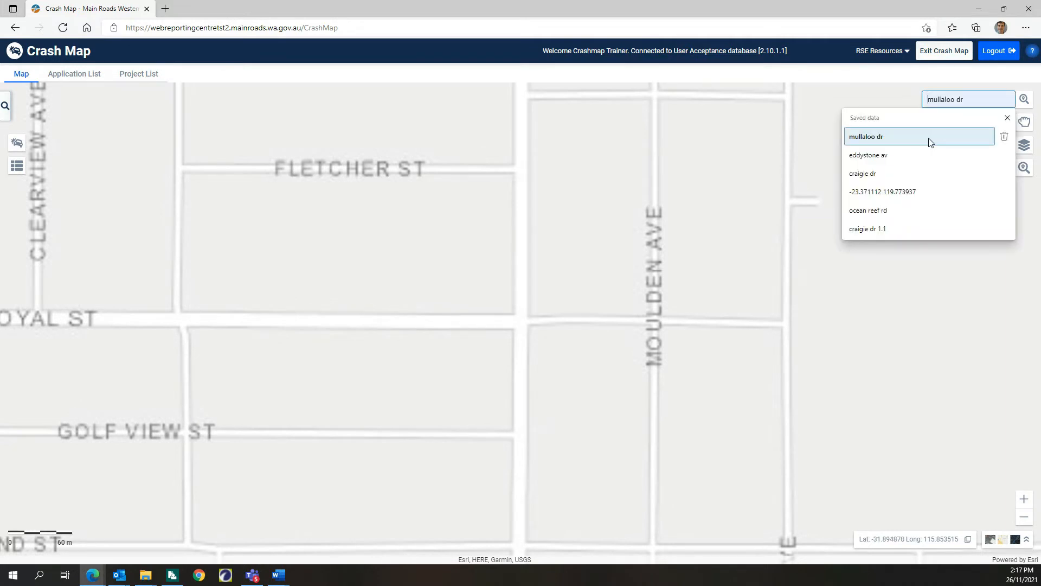
{"action": "left_click", "coordinate": [923, 155]}
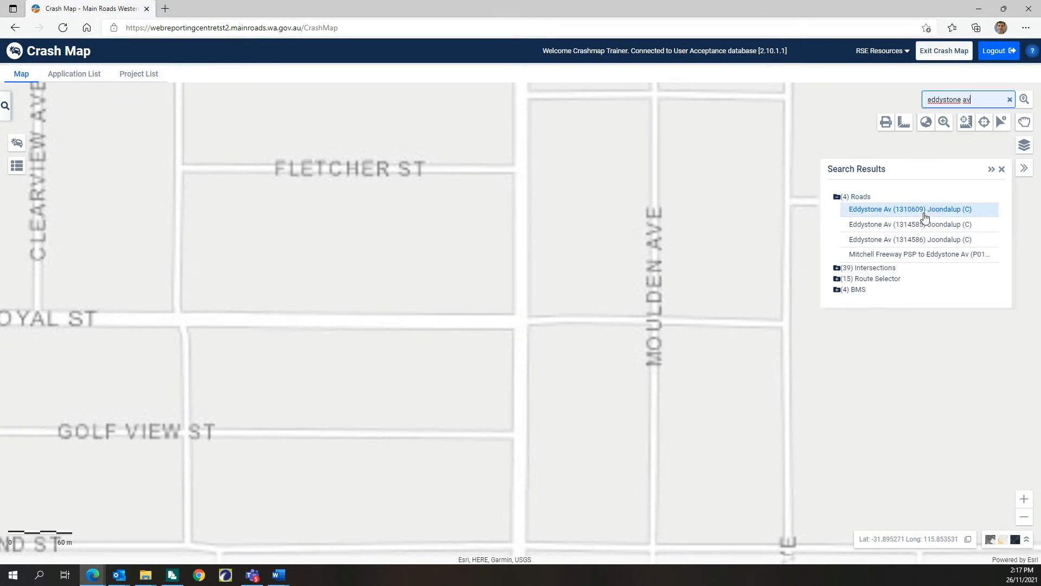
{"action": "left_click", "coordinate": [925, 217]}
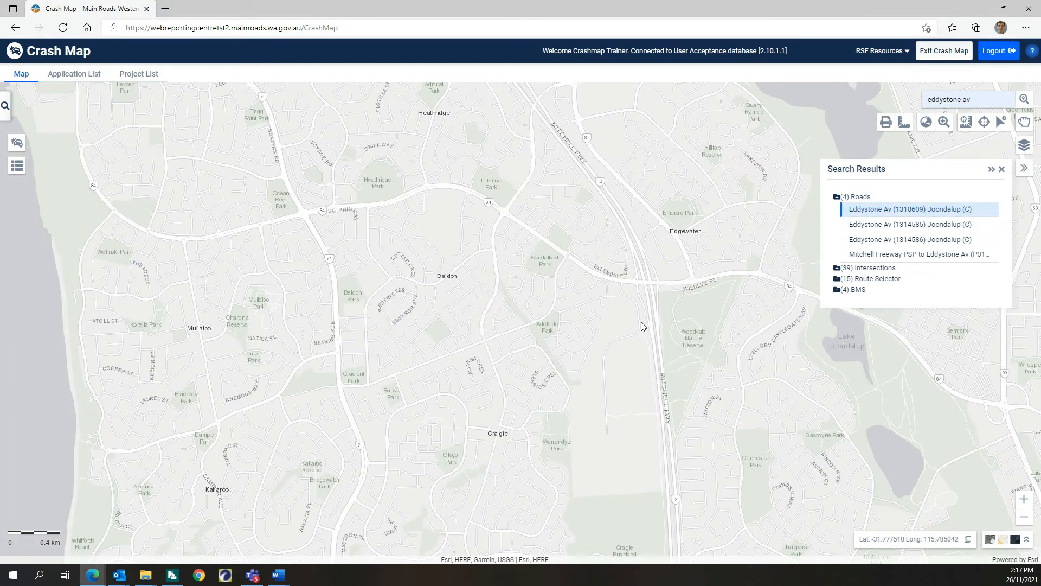
{"action": "left_click_drag", "start_coordinate": [502, 236], "coordinate": [435, 335]}
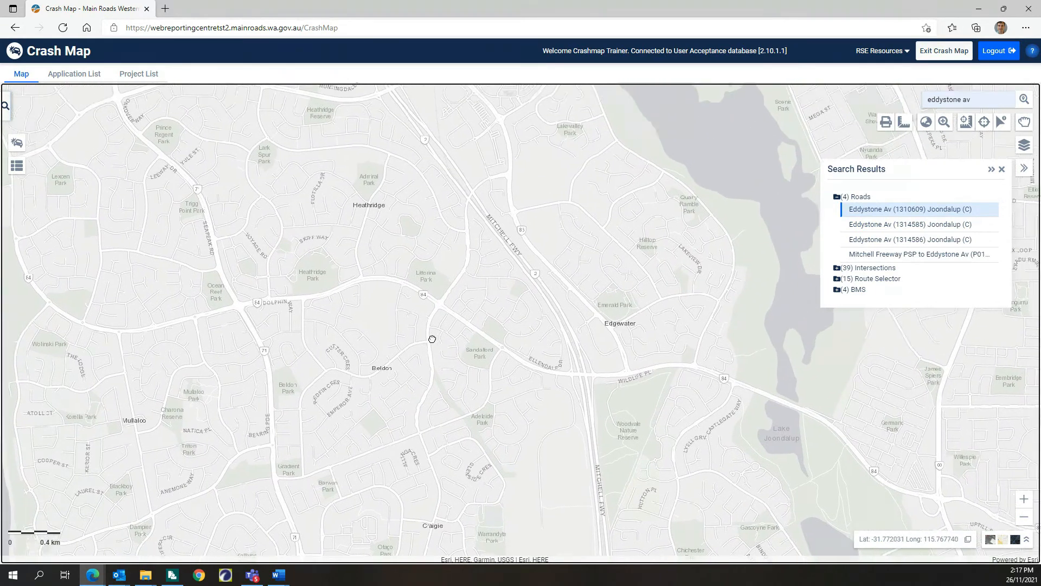
{"action": "scroll", "coordinate": [426, 323], "scroll_direction": "up", "scroll_amount": 2}
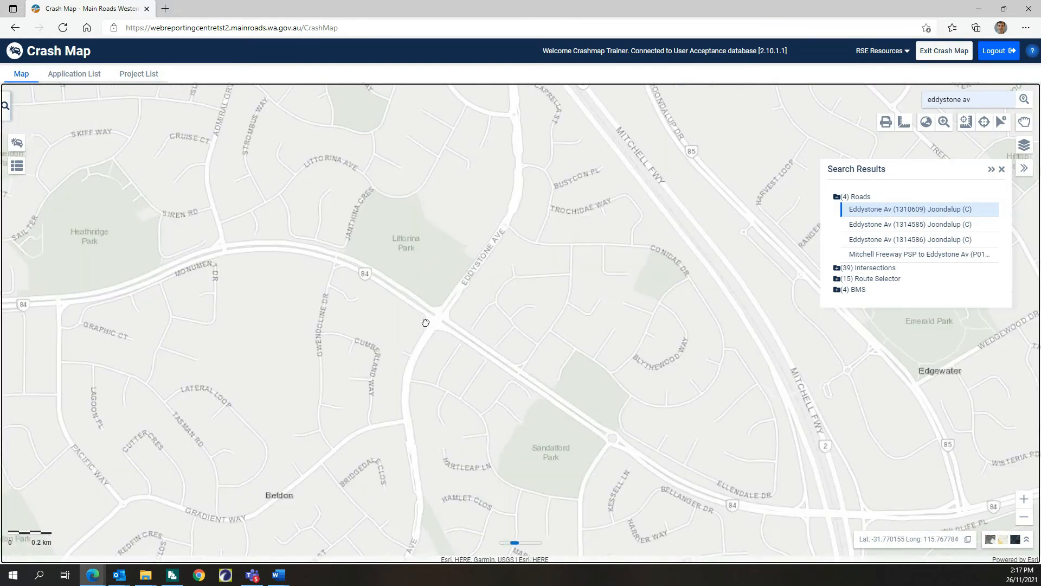
{"action": "left_click", "coordinate": [1002, 171]}
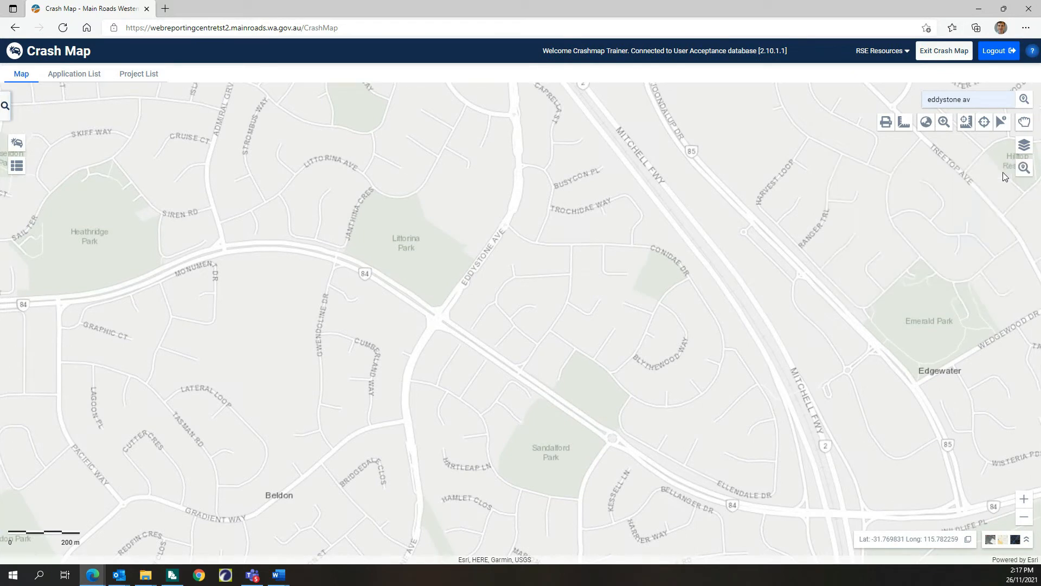
Step: Display the Crashes (2016 - 2020) layer on the map
{"action": "left_click", "coordinate": [1024, 147]}
{"action": "left_click", "coordinate": [824, 186]}
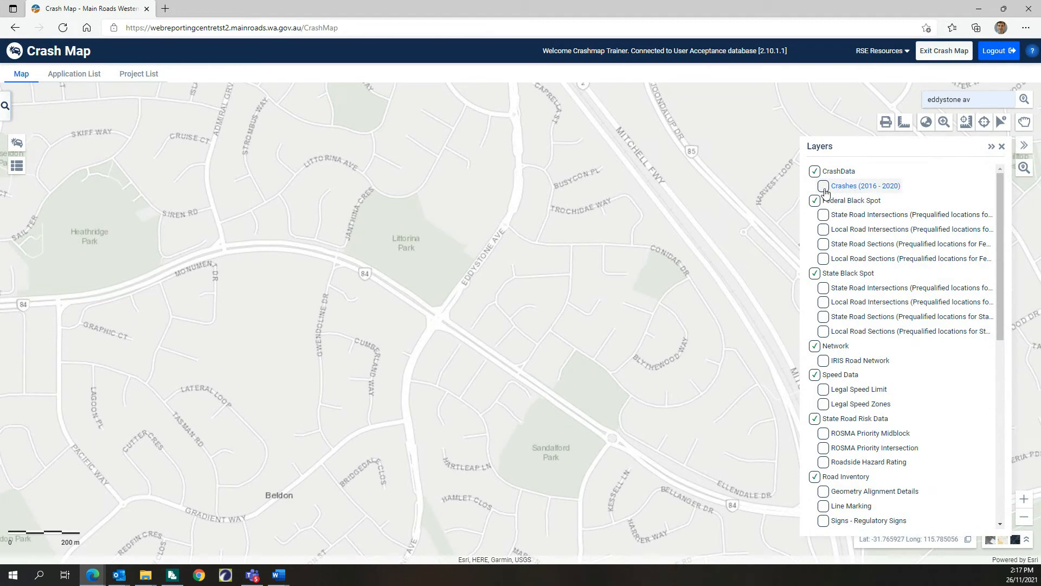
{"action": "left_click", "coordinate": [1002, 147]}
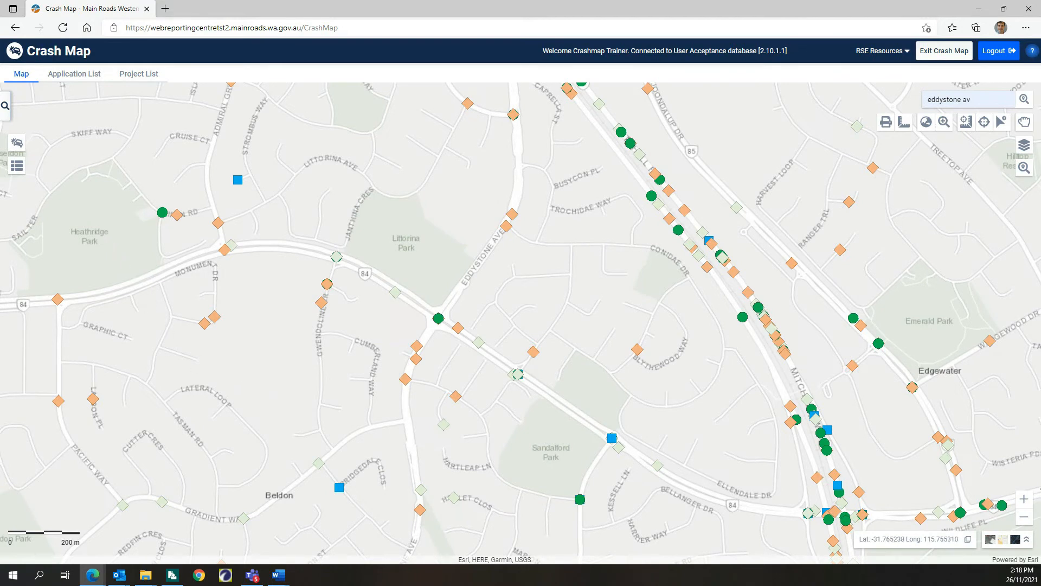
Step: Add a crash analysis polygon area closely following both sides of route 84, from just west of Pacific Way past Eddystone Ave towards Ellendale Dr
{"action": "left_click", "coordinate": [5, 106]}
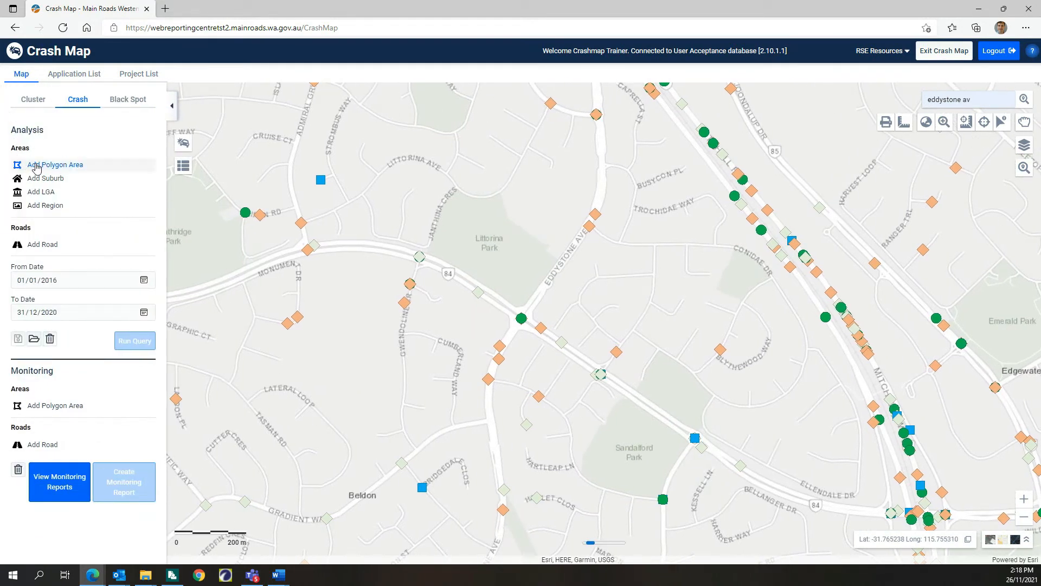
{"action": "left_click", "coordinate": [48, 166]}
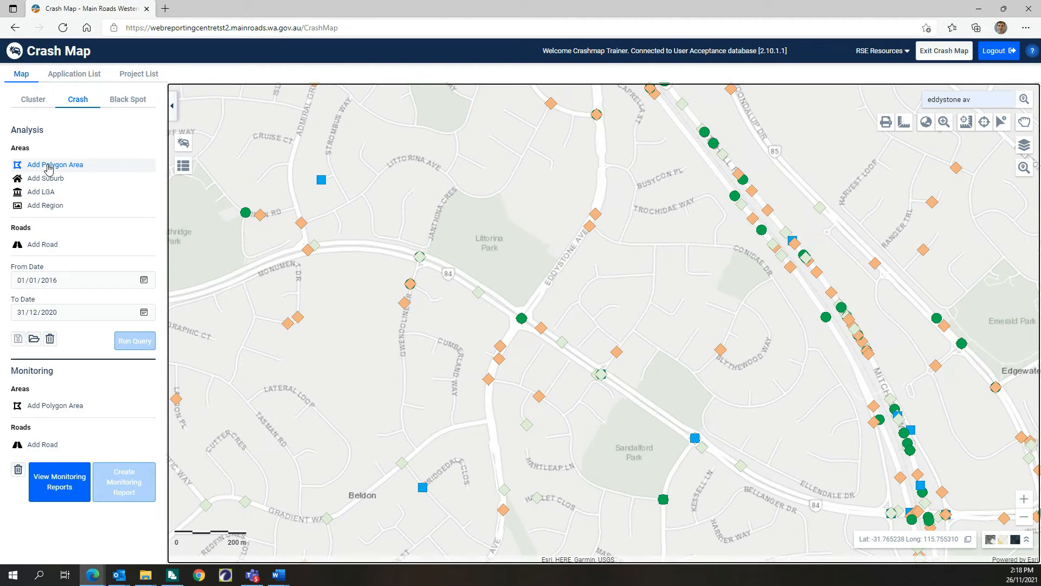
{"action": "left_click", "coordinate": [171, 107]}
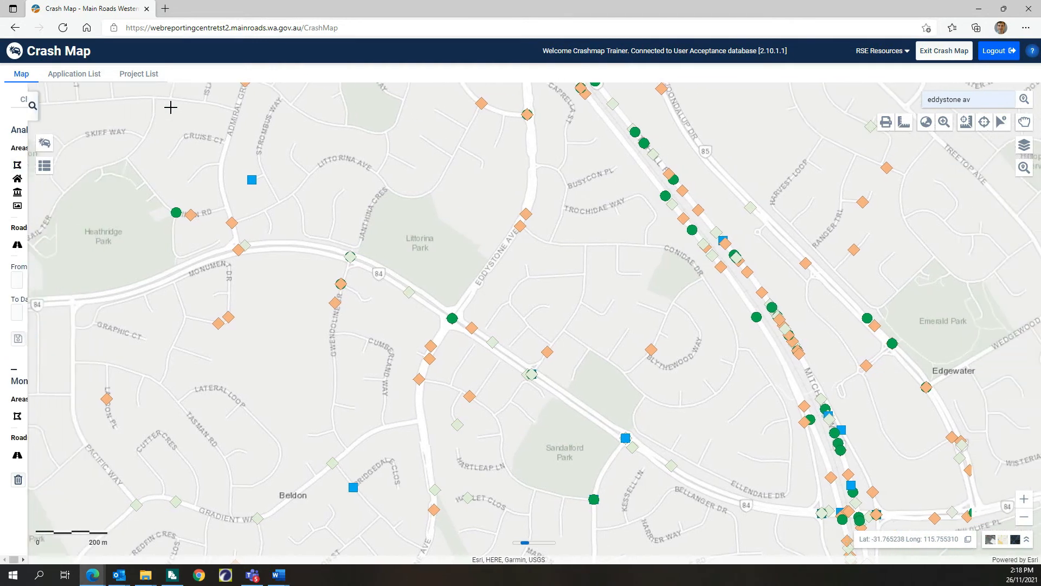
{"action": "left_click", "coordinate": [38, 319]}
{"action": "left_click", "coordinate": [41, 279]}
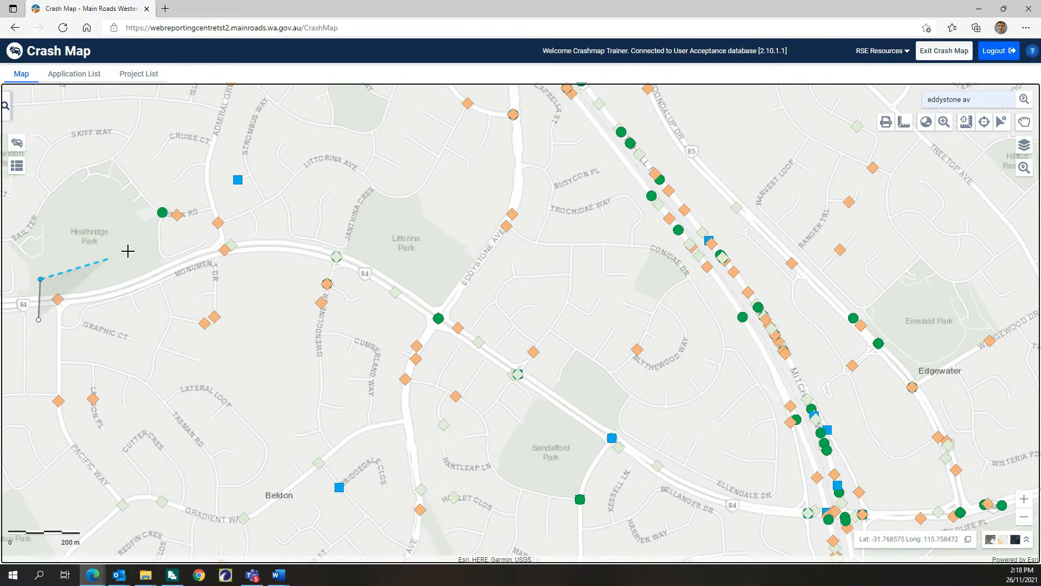
{"action": "left_click", "coordinate": [176, 233]}
{"action": "left_click", "coordinate": [269, 223]}
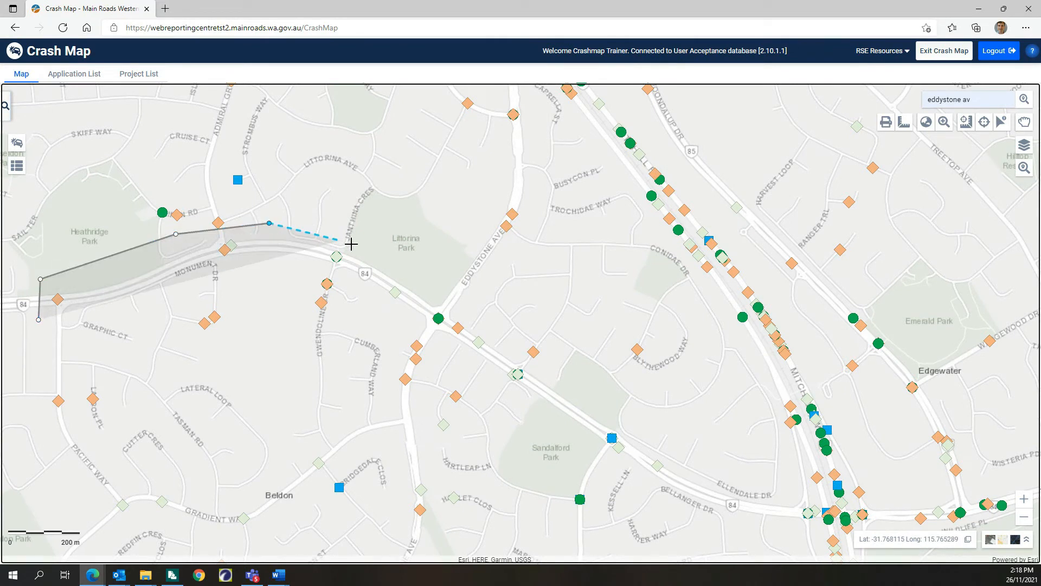
{"action": "left_click", "coordinate": [386, 251]}
{"action": "left_click", "coordinate": [501, 338]}
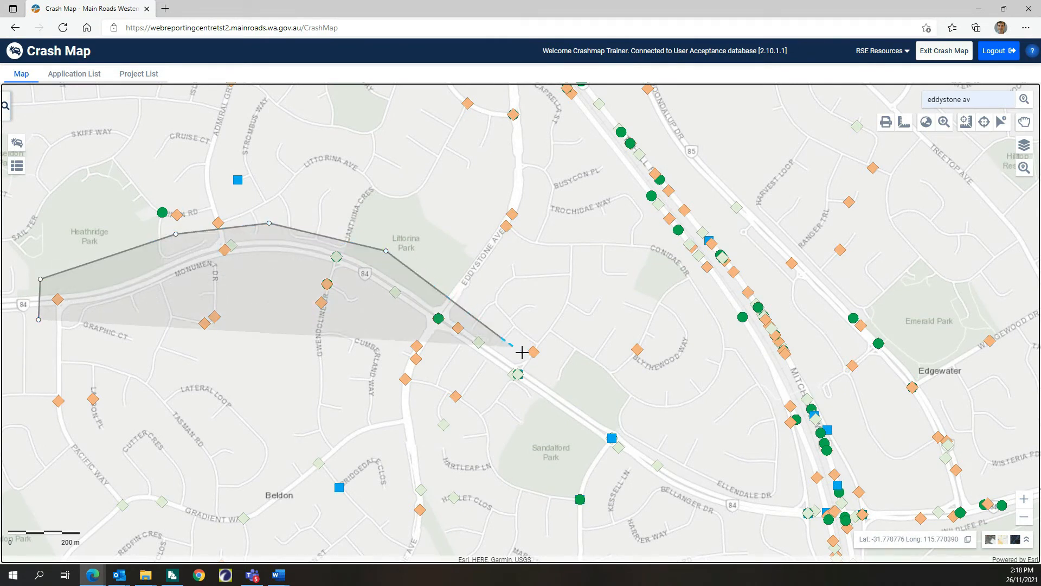
{"action": "left_click", "coordinate": [579, 382]}
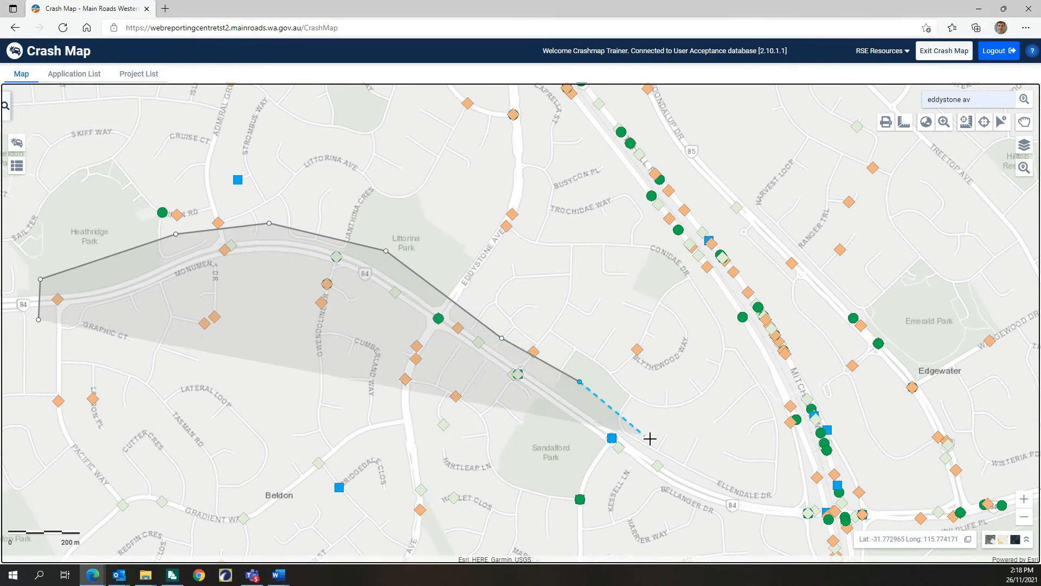
{"action": "left_click", "coordinate": [685, 467]}
{"action": "left_click", "coordinate": [666, 492]}
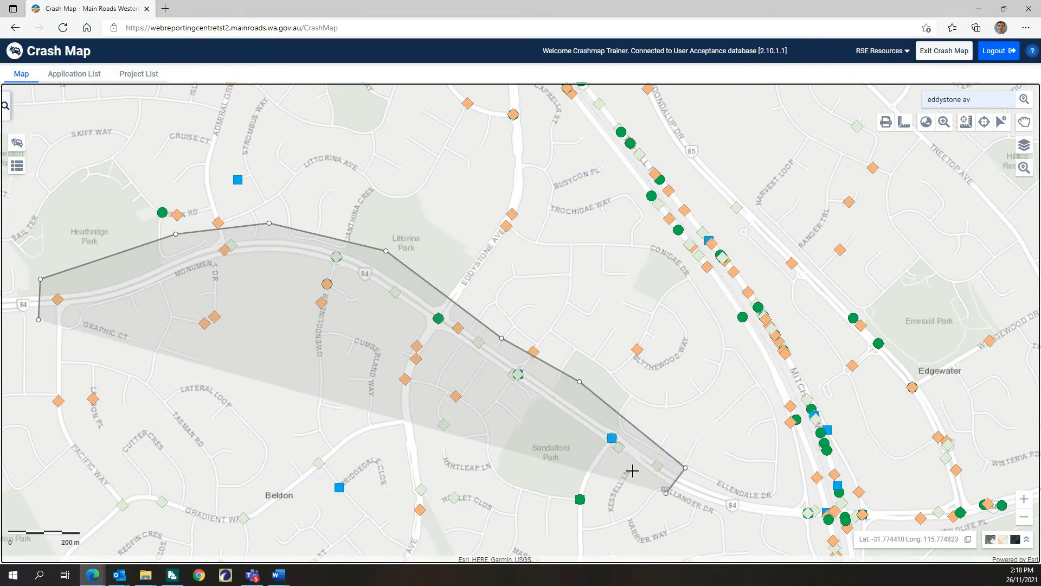
{"action": "left_click", "coordinate": [498, 383]}
{"action": "left_click", "coordinate": [404, 316]}
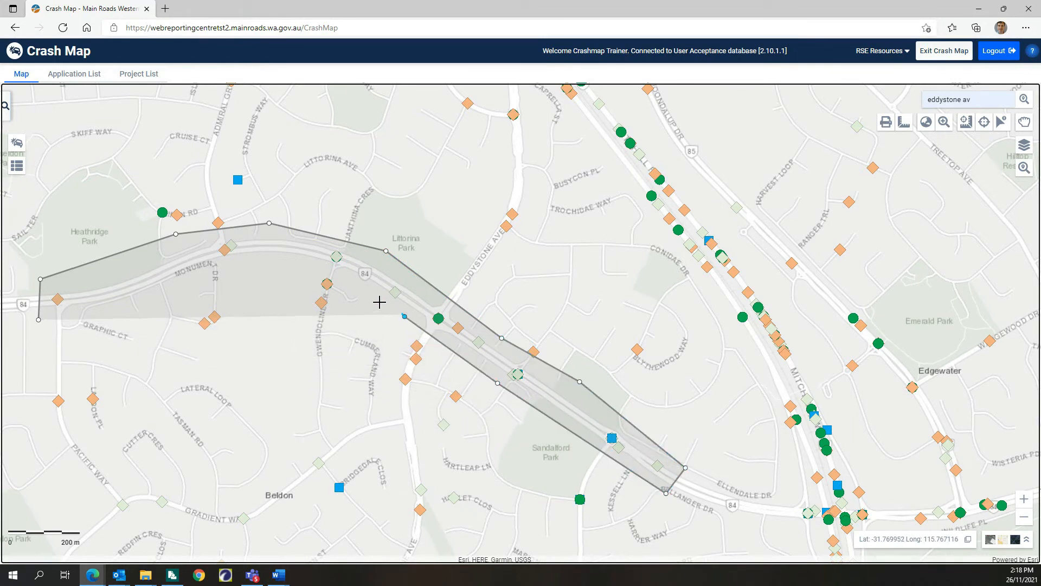
{"action": "left_click", "coordinate": [327, 268]}
{"action": "left_click", "coordinate": [233, 269]}
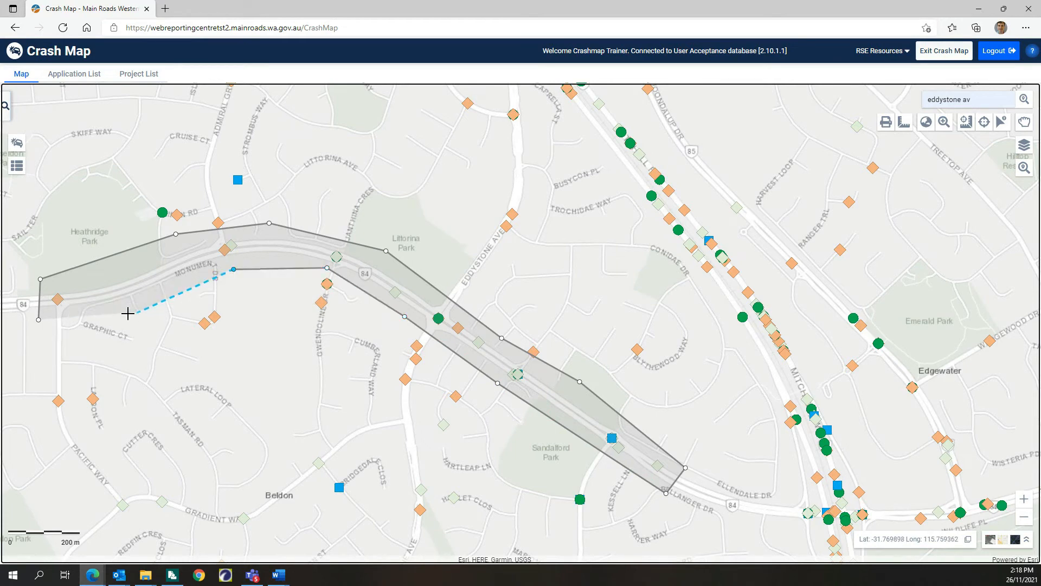
{"action": "double_click", "coordinate": [108, 313]}
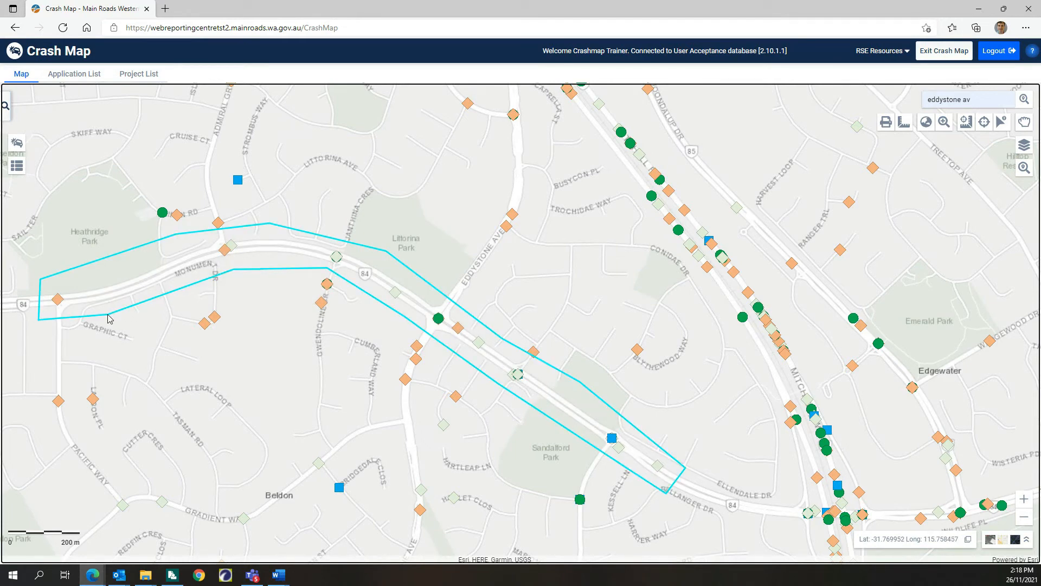
Step: Run the crash query for the polygon area from 01/01/2016 to 31/12/2020 and accept the results
{"action": "left_click", "coordinate": [5, 105]}
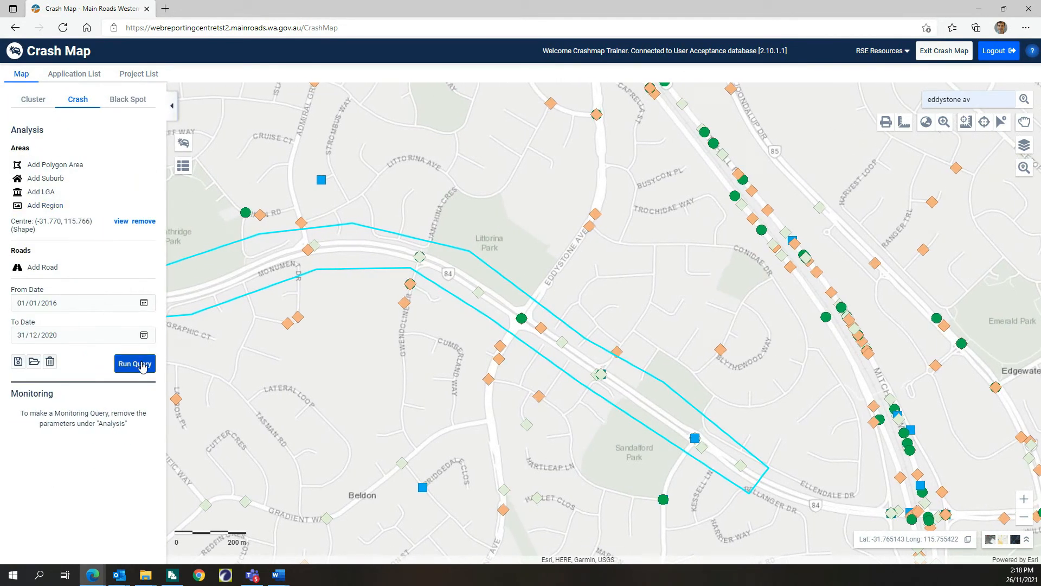
{"action": "left_click", "coordinate": [142, 367]}
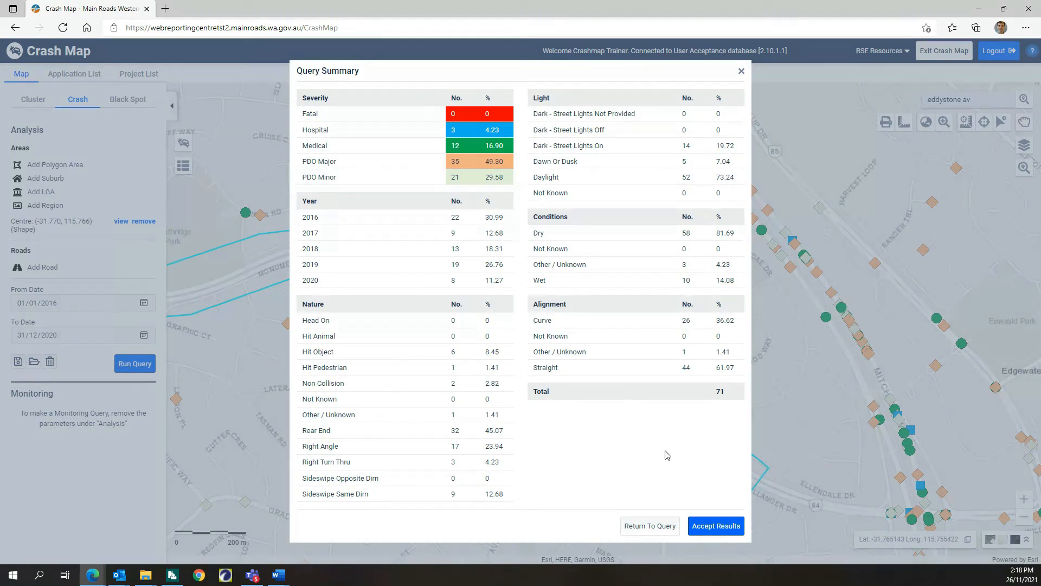
{"action": "left_click", "coordinate": [723, 527]}
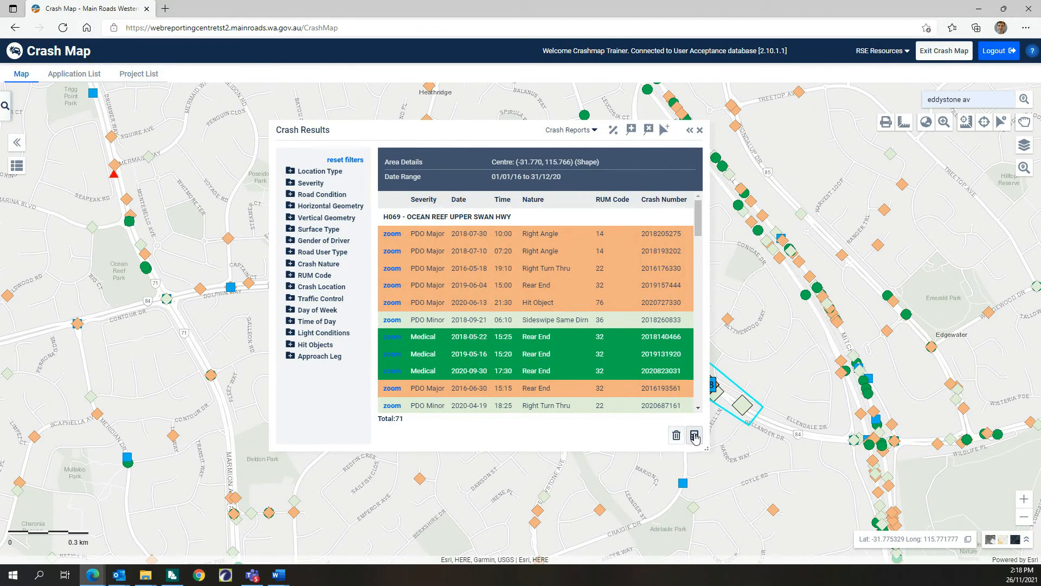
Step: Hide the Crashes (2016 - 2020) layer on the map and close the layer list
{"action": "left_click", "coordinate": [1024, 145]}
{"action": "left_click", "coordinate": [824, 186]}
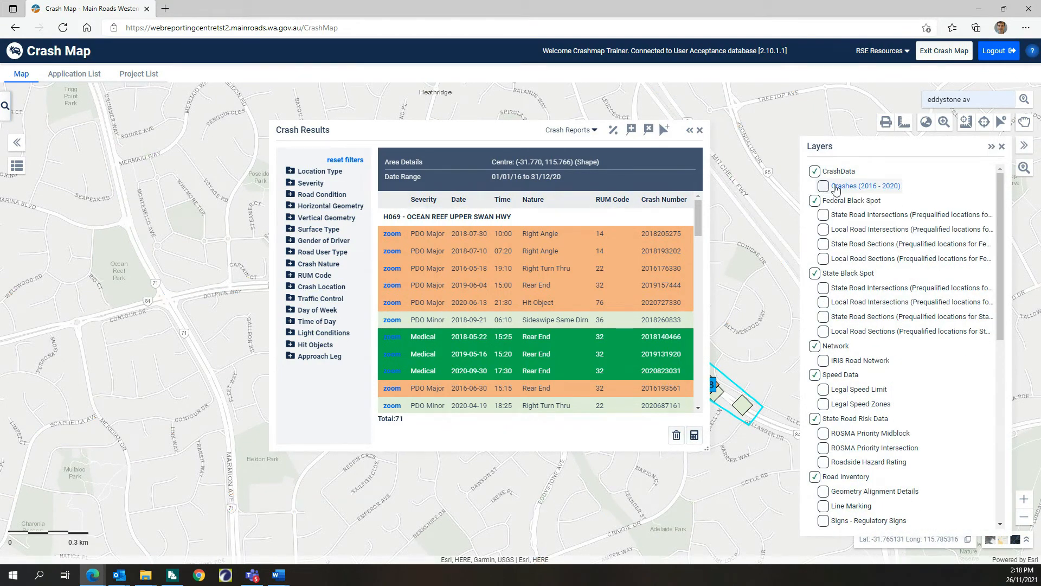
{"action": "left_click", "coordinate": [1024, 147]}
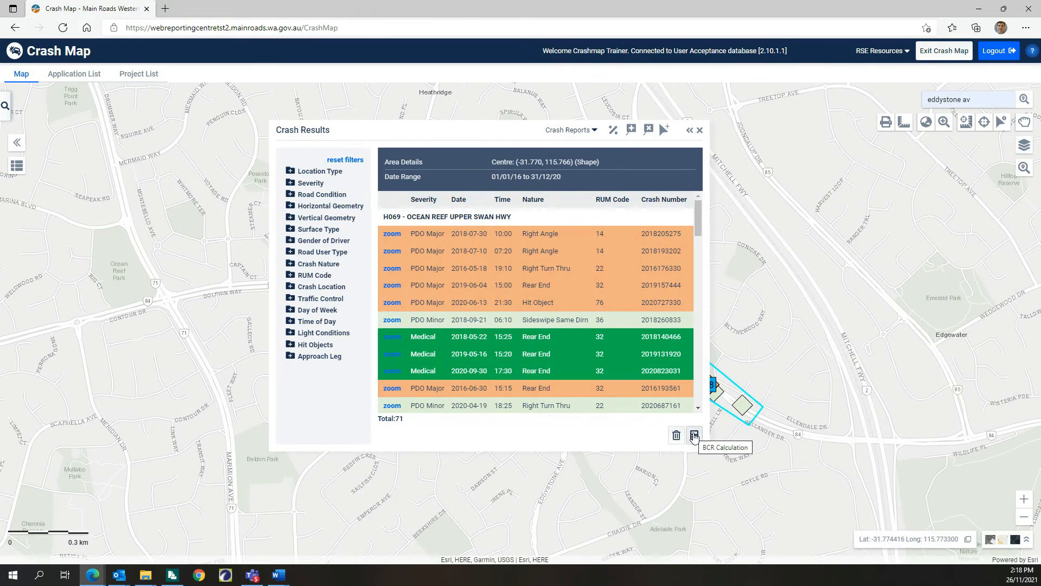
Step: Start a BCR calculation from the crash results and add the countermeasure "1: Roundabout - 1 lane"
{"action": "left_click", "coordinate": [695, 436]}
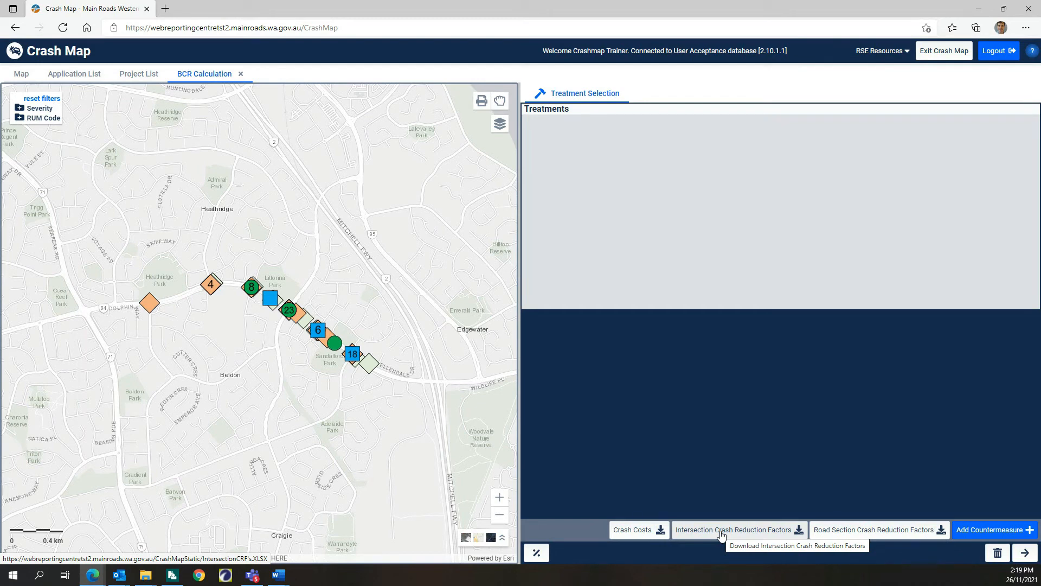
{"action": "left_click", "coordinate": [1000, 530]}
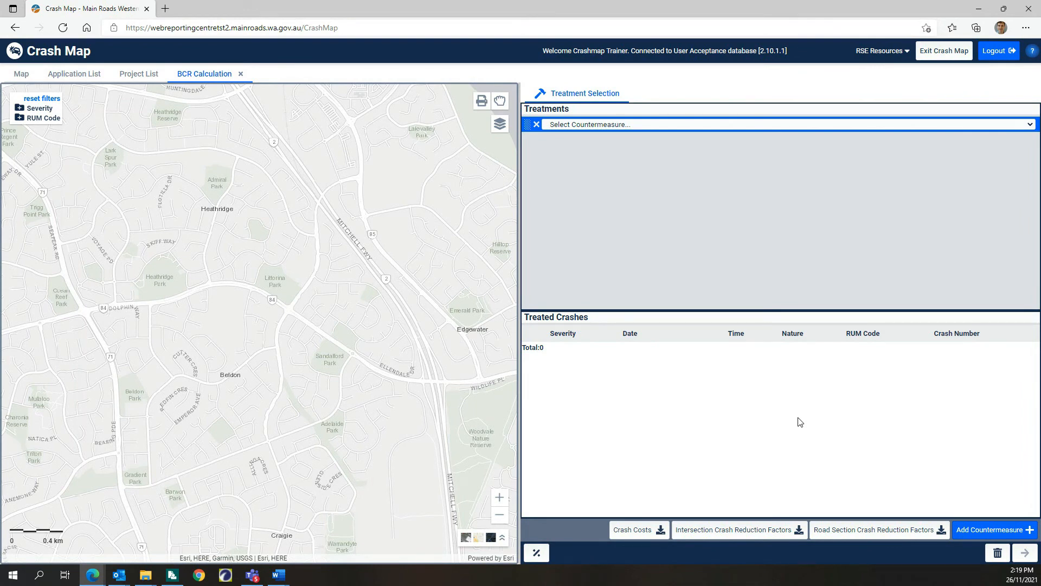
{"action": "left_click", "coordinate": [697, 125]}
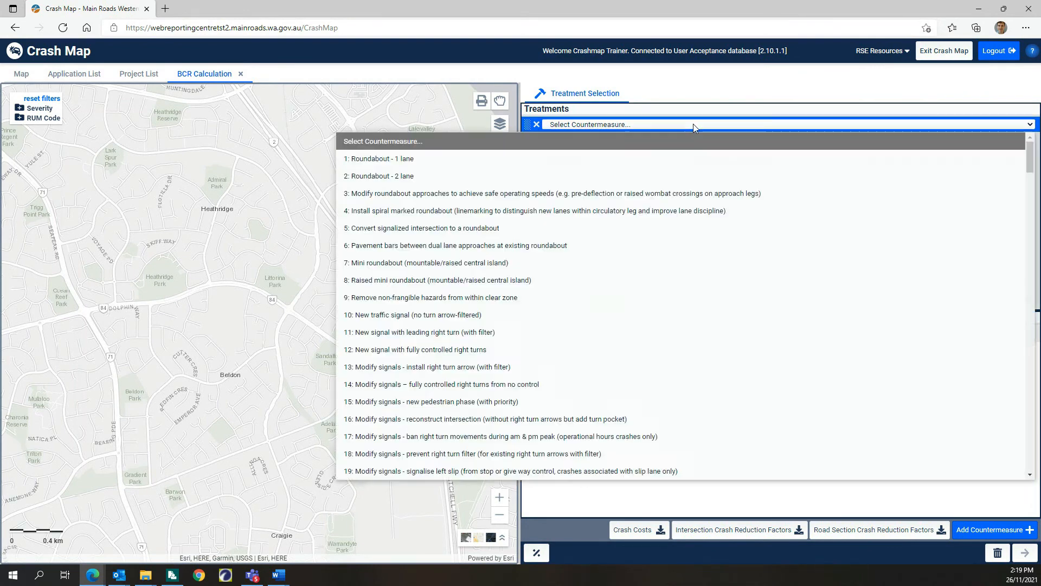
{"action": "left_click", "coordinate": [429, 158]}
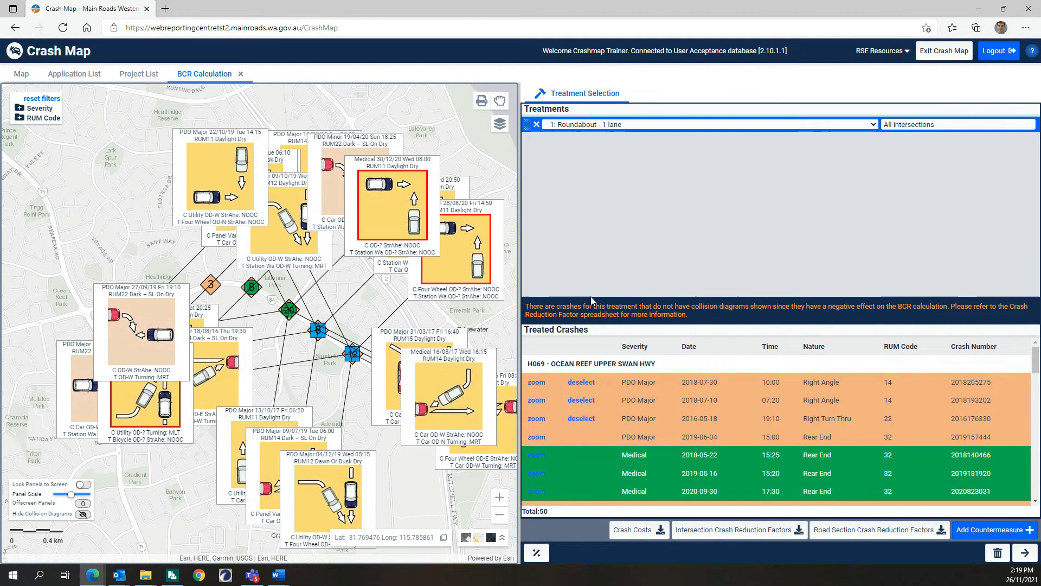
Step: Restrict the roundabout treatment to the intersections 1311202: Admiral Gr 0.99 and 1310609: Eddystone Av 1.63
{"action": "left_click", "coordinate": [1023, 127]}
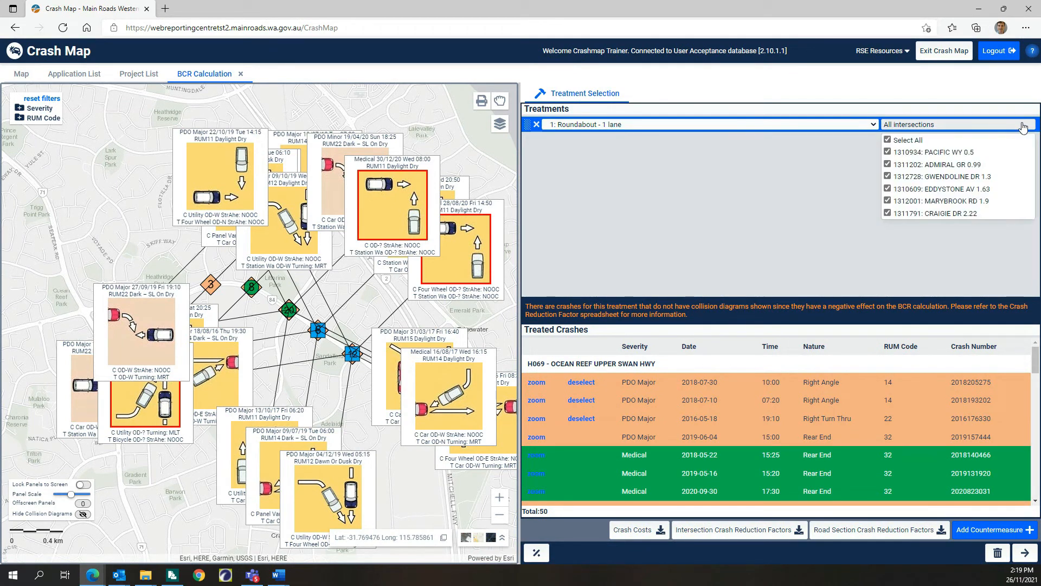
{"action": "left_click", "coordinate": [888, 140]}
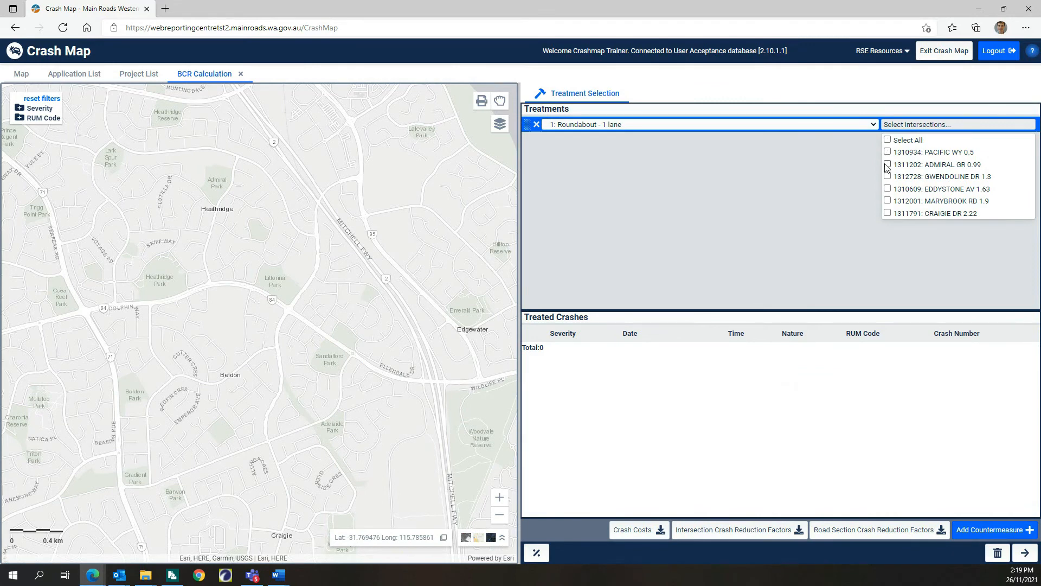
{"action": "left_click", "coordinate": [888, 165]}
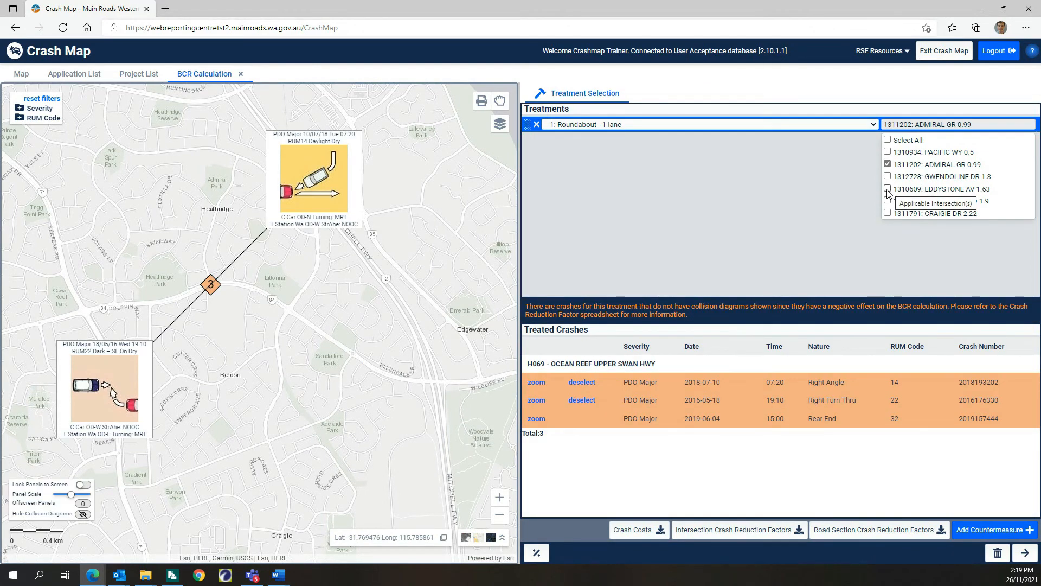
{"action": "left_click", "coordinate": [887, 190]}
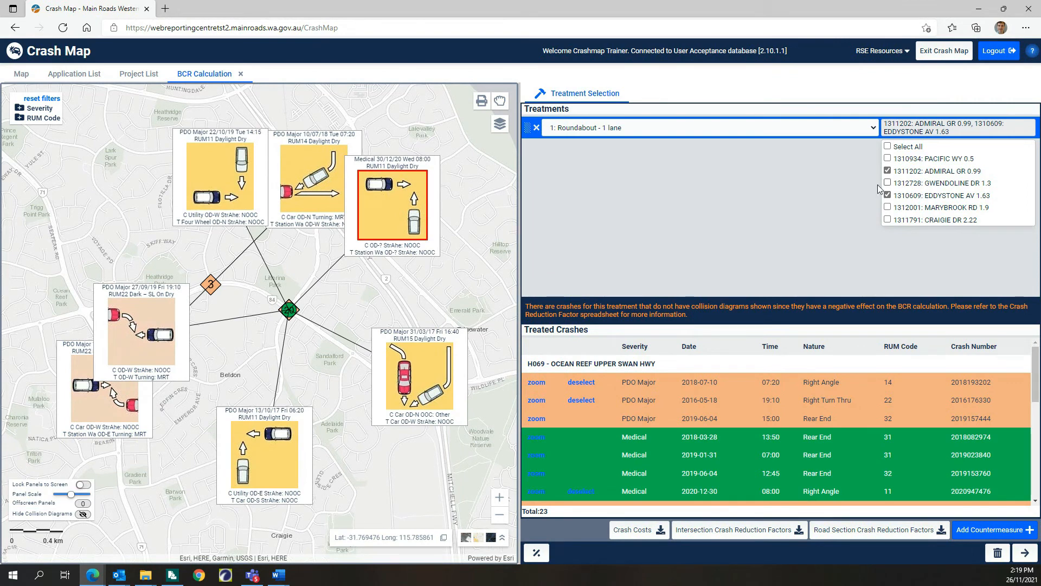
{"action": "left_click", "coordinate": [868, 154]}
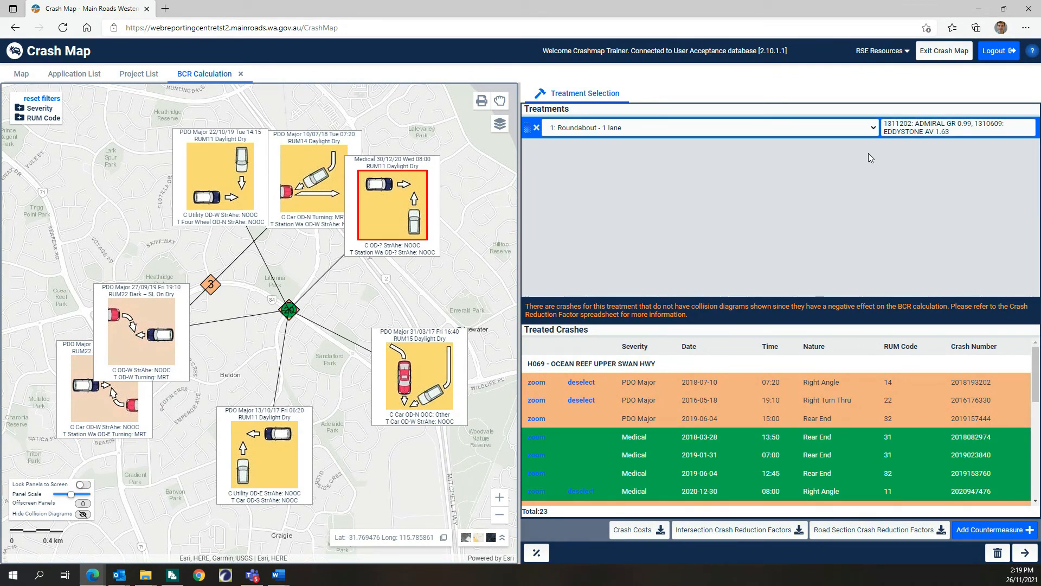
Step: Add a second countermeasure, "201: Pedestrian refuge", to the treatments
{"action": "left_click", "coordinate": [1002, 535]}
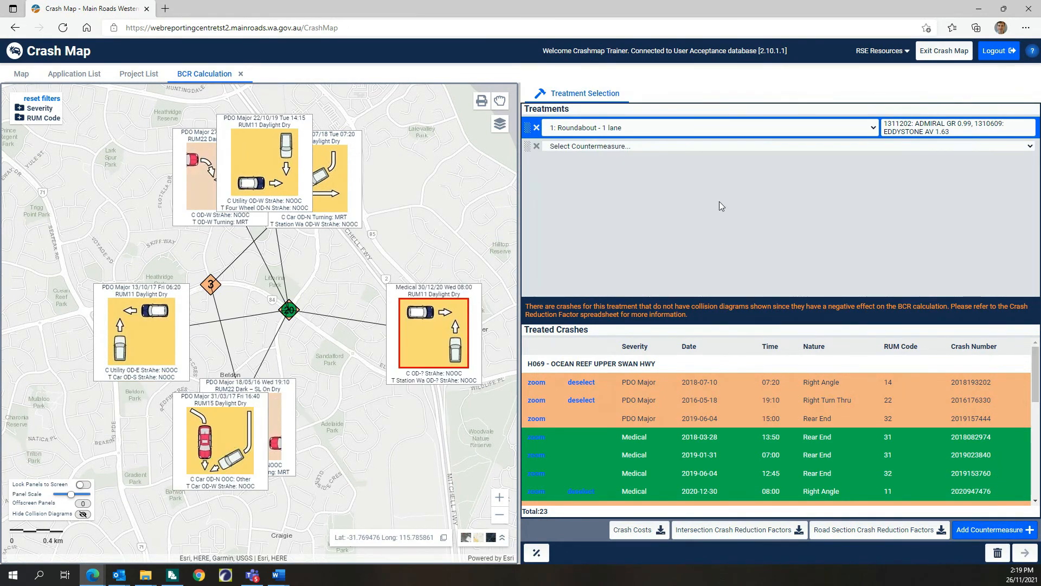
{"action": "left_click", "coordinate": [671, 145]}
{"action": "scroll", "coordinate": [594, 330], "scroll_direction": "down", "scroll_amount": 9}
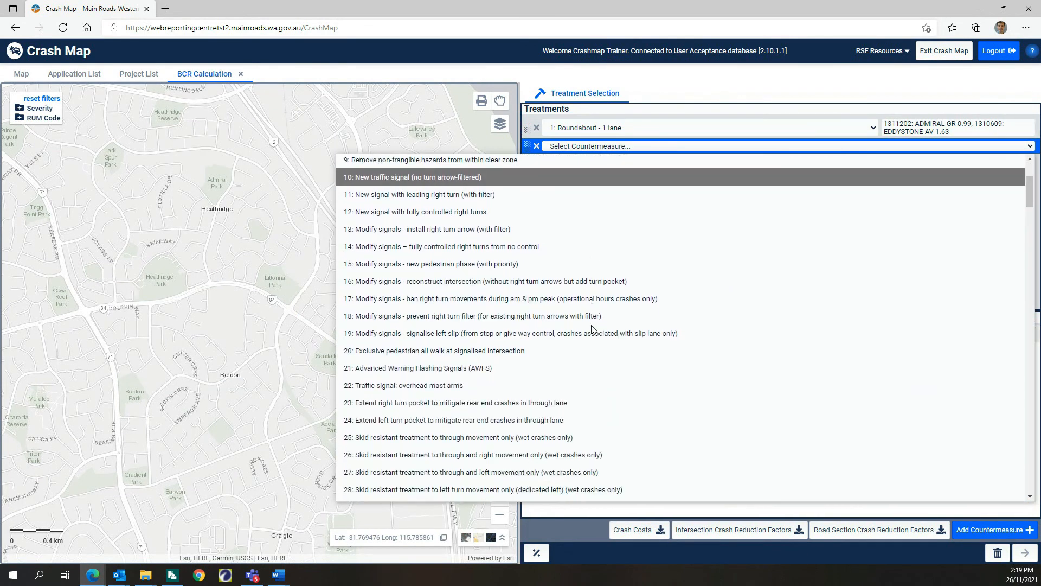
{"action": "scroll", "coordinate": [593, 329], "scroll_direction": "down", "scroll_amount": 11}
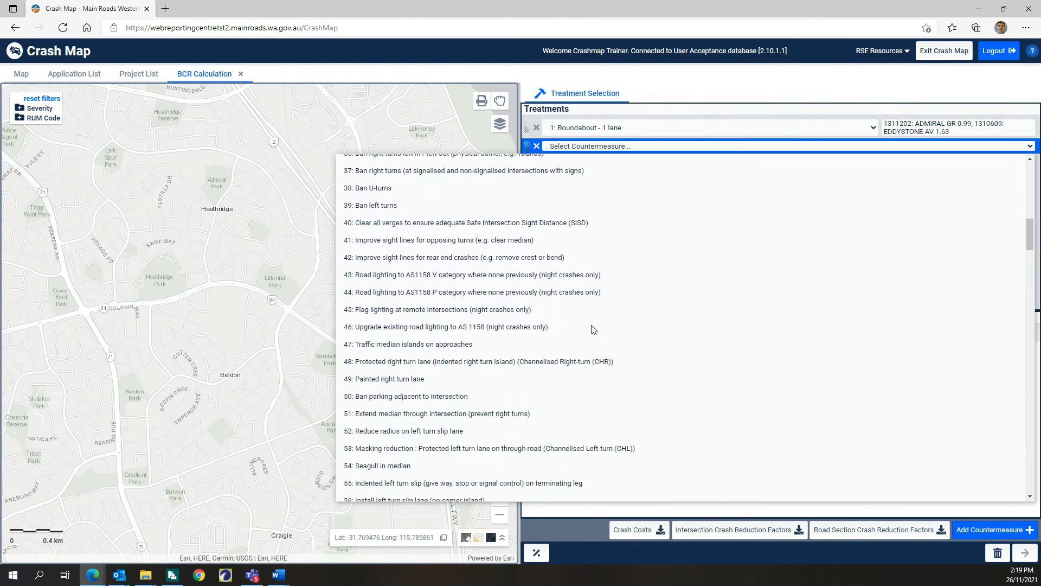
{"action": "scroll", "coordinate": [593, 330], "scroll_direction": "down", "scroll_amount": 8}
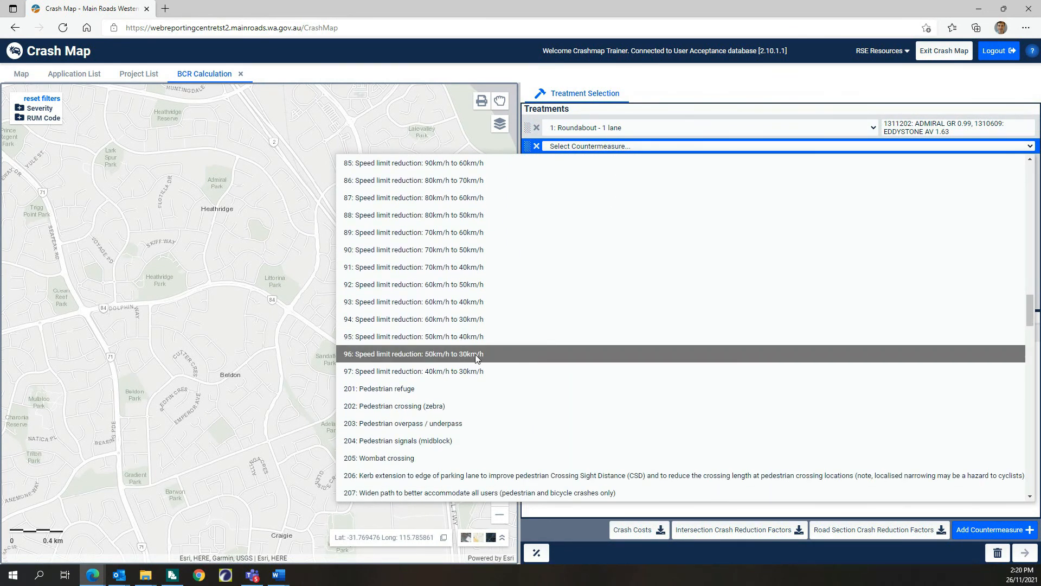
{"action": "left_click", "coordinate": [378, 388]}
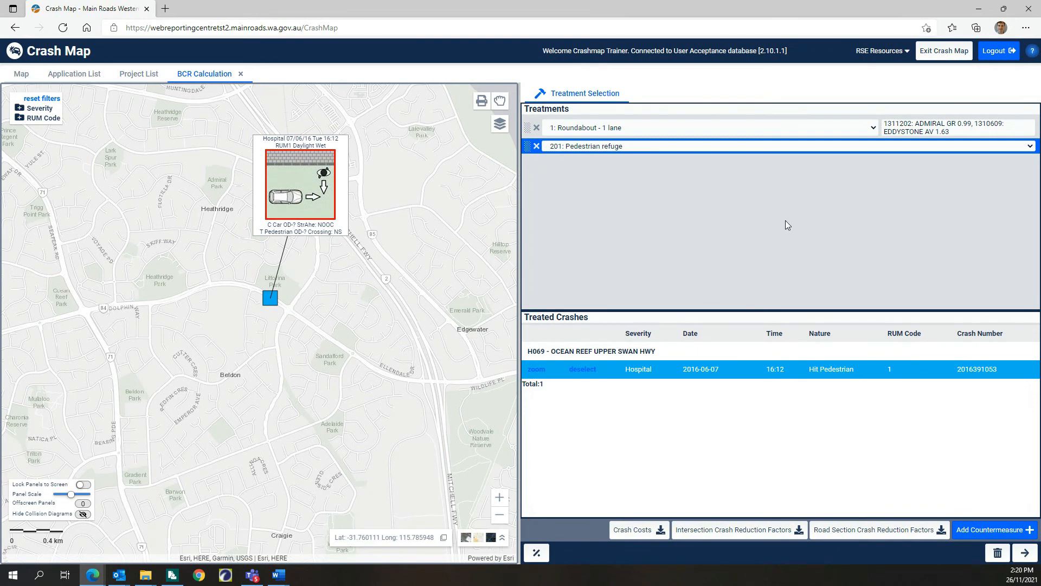
Step: In the economic appraisal, set the roundabout's capital project cost to $1000000 and its yearly operating cost to $1000
{"action": "left_click", "coordinate": [1026, 552]}
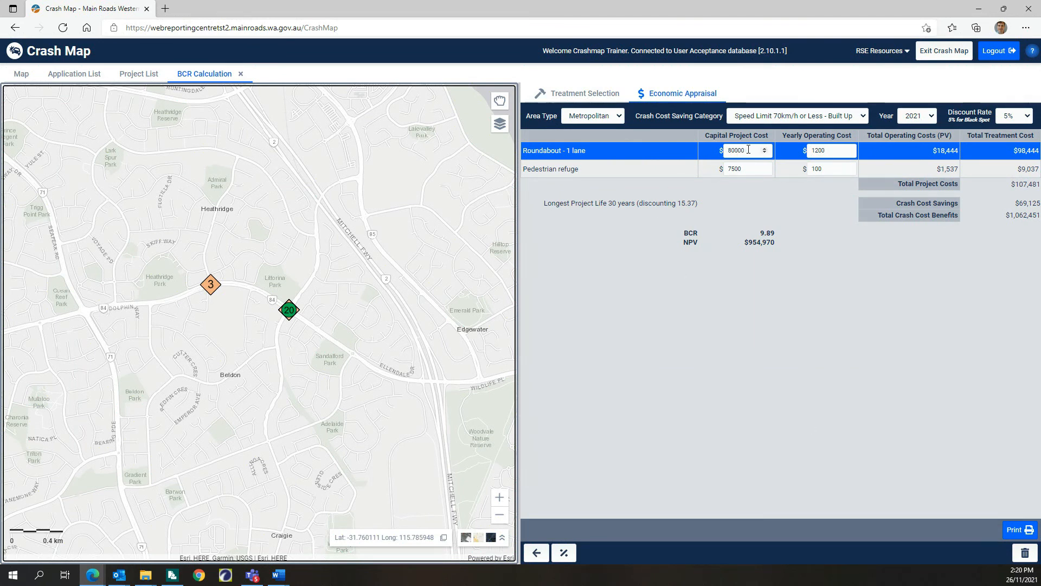
{"action": "left_click_drag", "start_coordinate": [748, 150], "coordinate": [731, 149]}
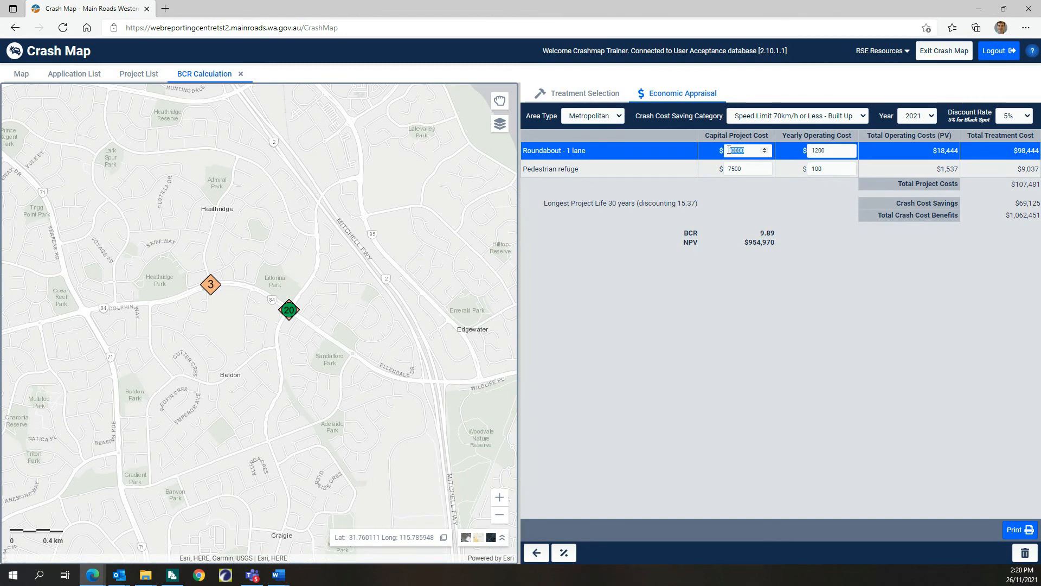
{"action": "type", "text": "100"}
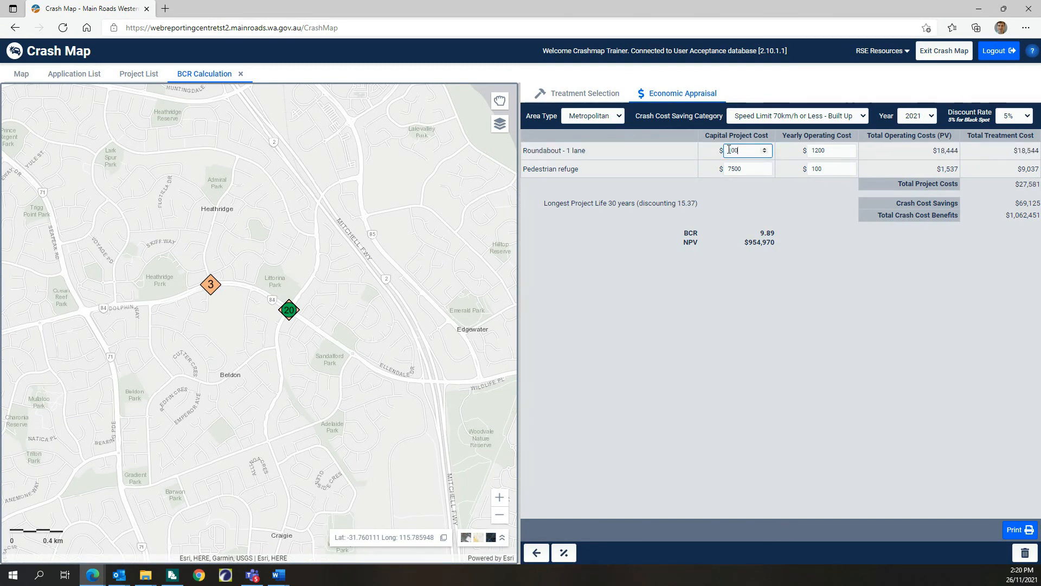
{"action": "type", "text": "0000"}
{"action": "left_click", "coordinate": [827, 152]}
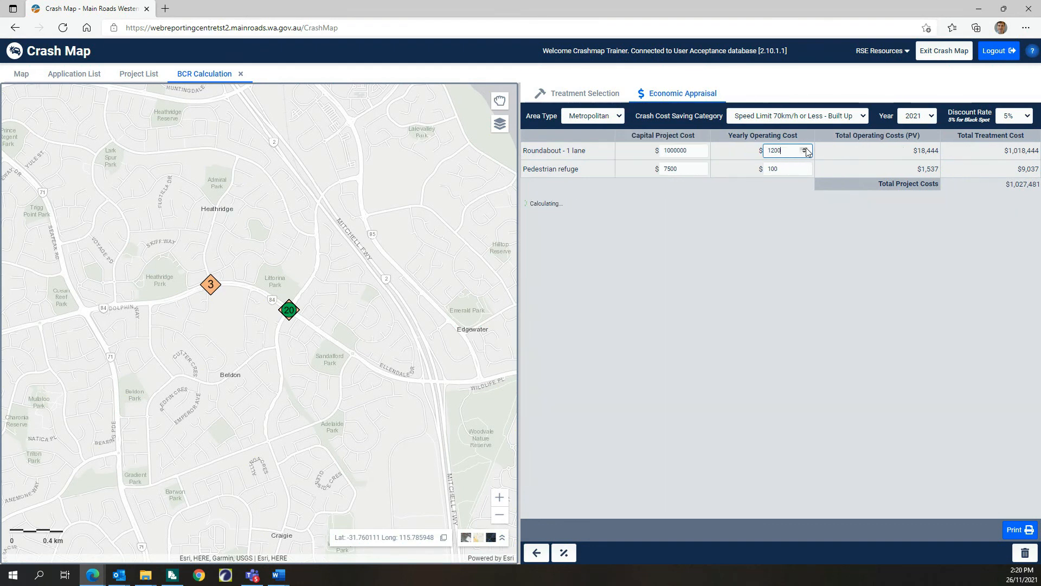
{"action": "left_click_drag", "start_coordinate": [825, 149], "coordinate": [812, 151]}
{"action": "type", "text": "1000"}
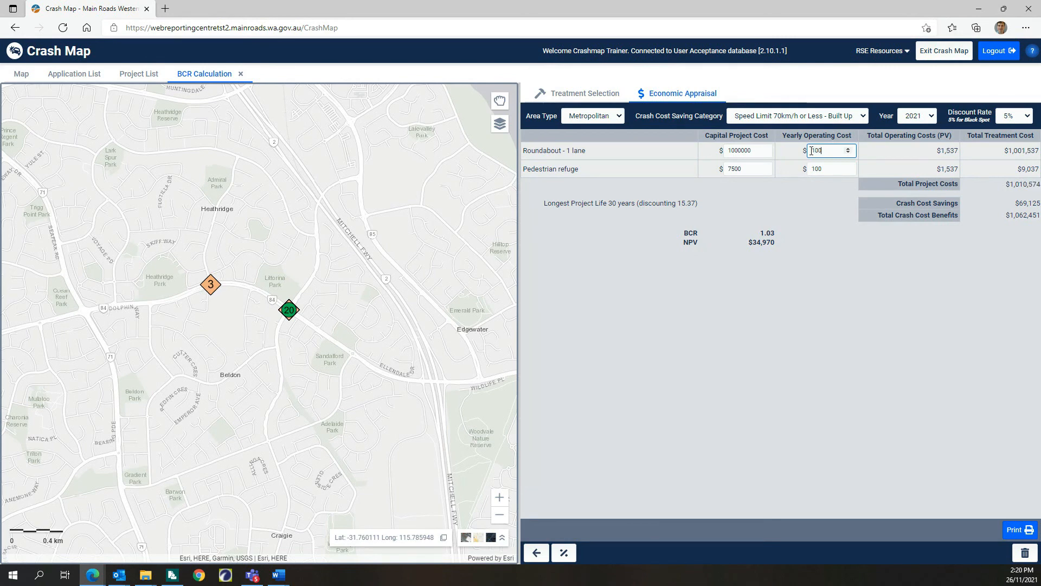
Step: Set the pedestrian refuge's capital project cost to $5000 and its yearly operating cost to $1000
{"action": "left_click", "coordinate": [751, 169]}
{"action": "left_click_drag", "start_coordinate": [744, 166], "coordinate": [728, 167]}
{"action": "type", "text": "1000"}
{"action": "left_click_drag", "start_coordinate": [824, 170], "coordinate": [765, 167]}
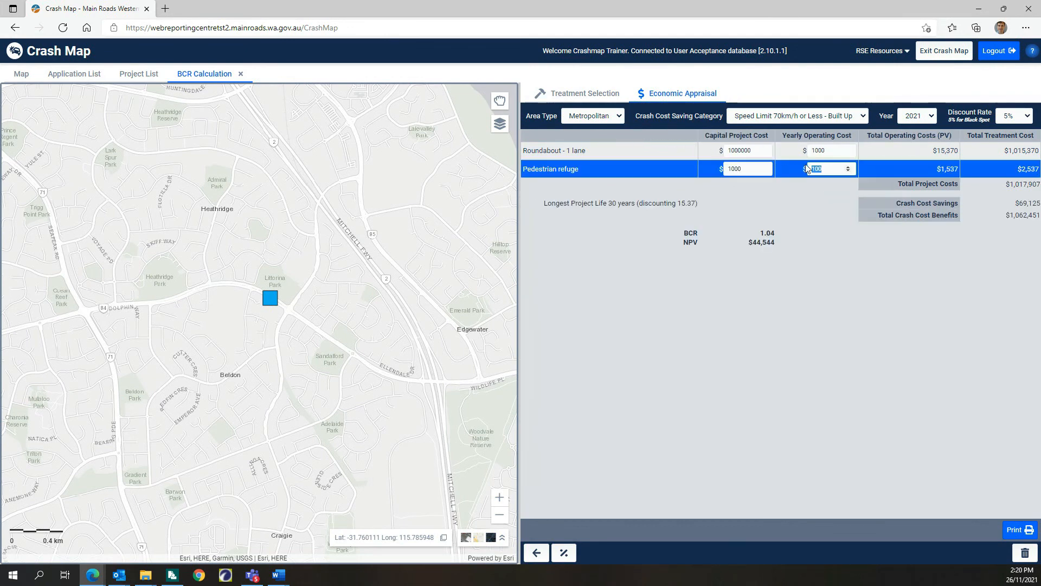
{"action": "type", "text": "1000"}
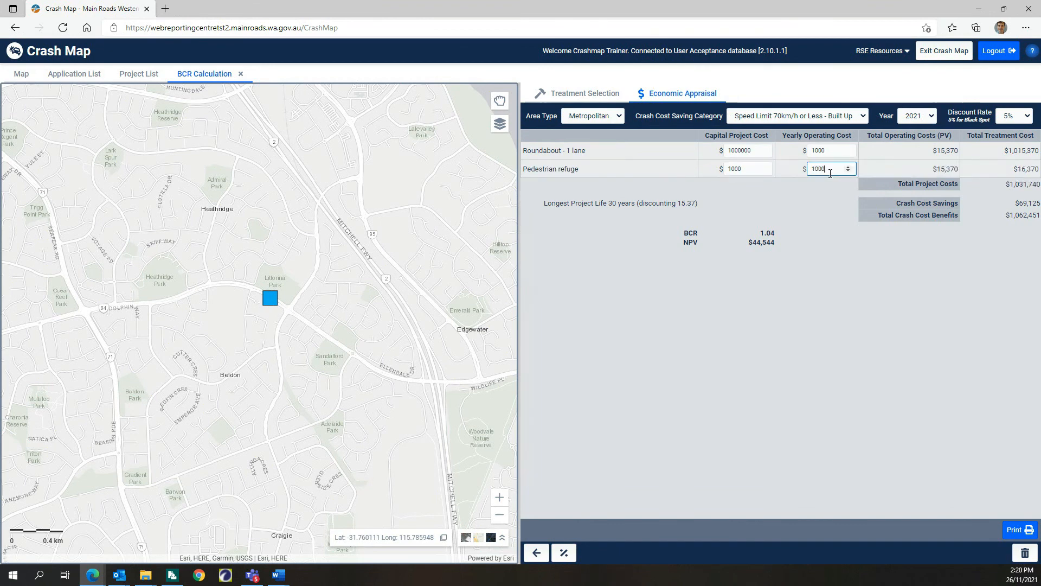
{"action": "left_click", "coordinate": [733, 169]}
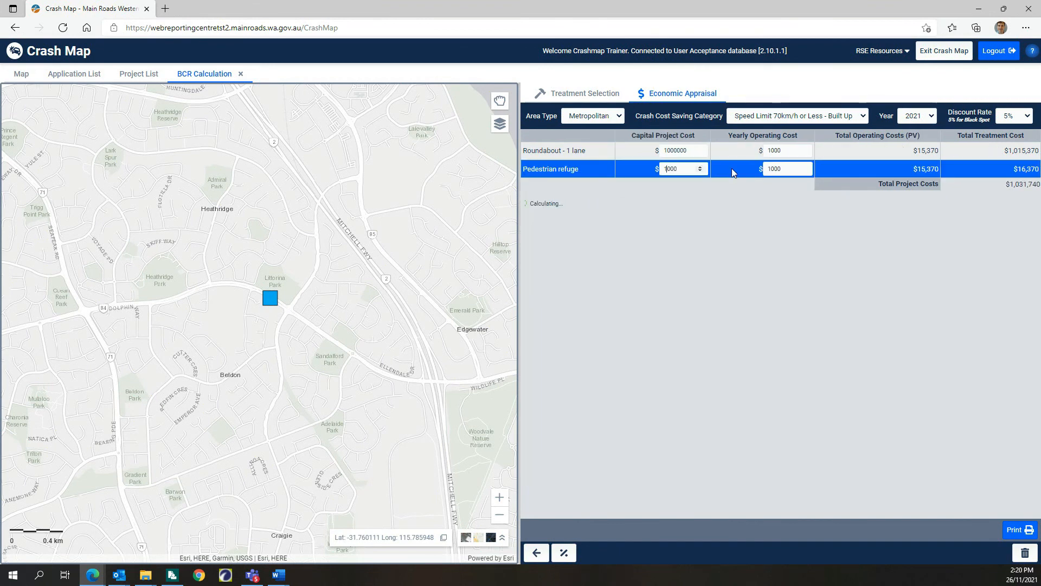
{"action": "key", "text": "BackSpace"}
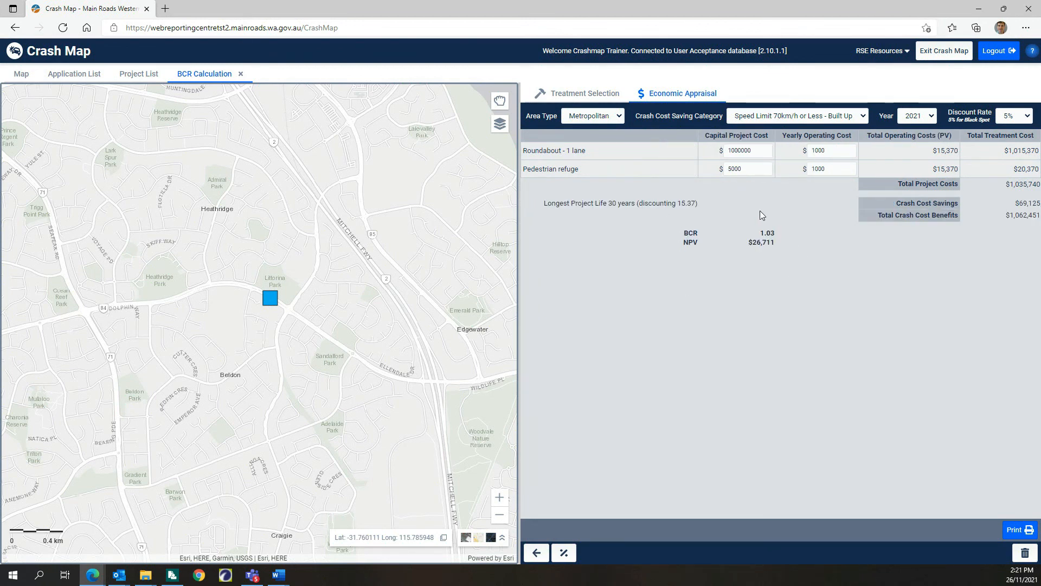
Step: Generate the printable BCR calculation report and close it, and return to the treatment selection without saving the appraisal changes
{"action": "left_click", "coordinate": [1019, 529]}
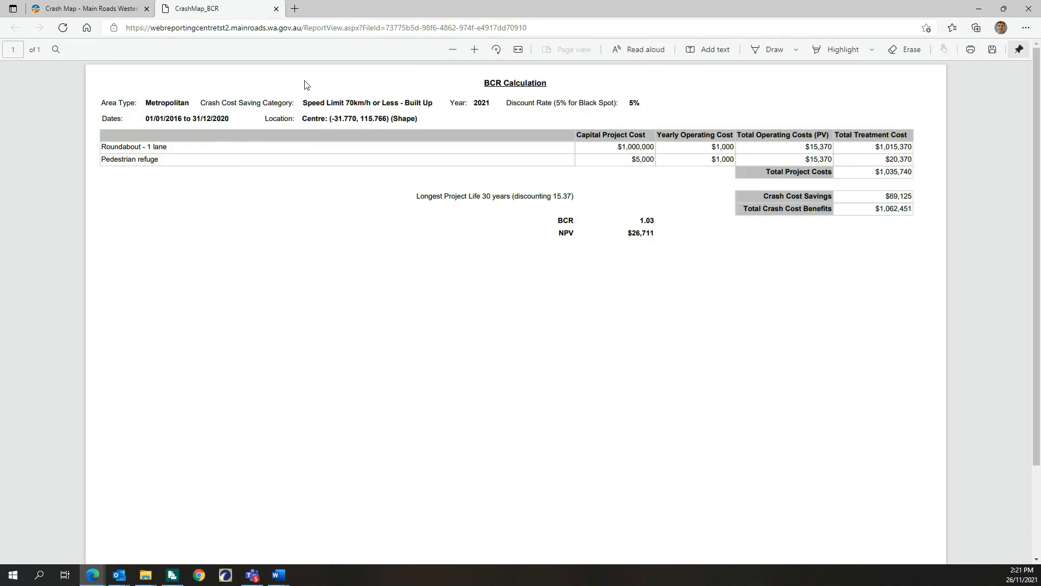
{"action": "left_click", "coordinate": [276, 9]}
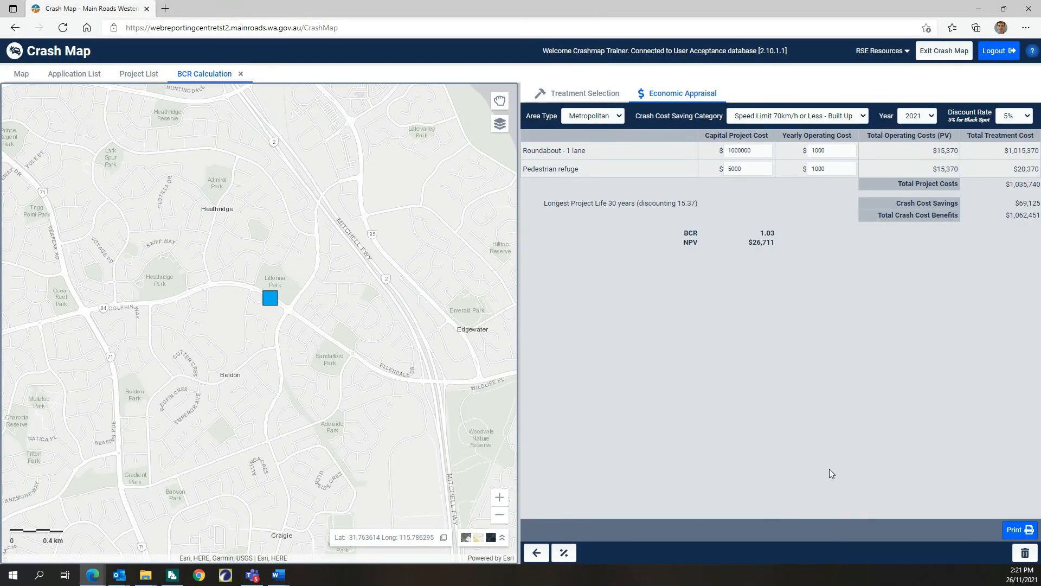
{"action": "left_click", "coordinate": [600, 93]}
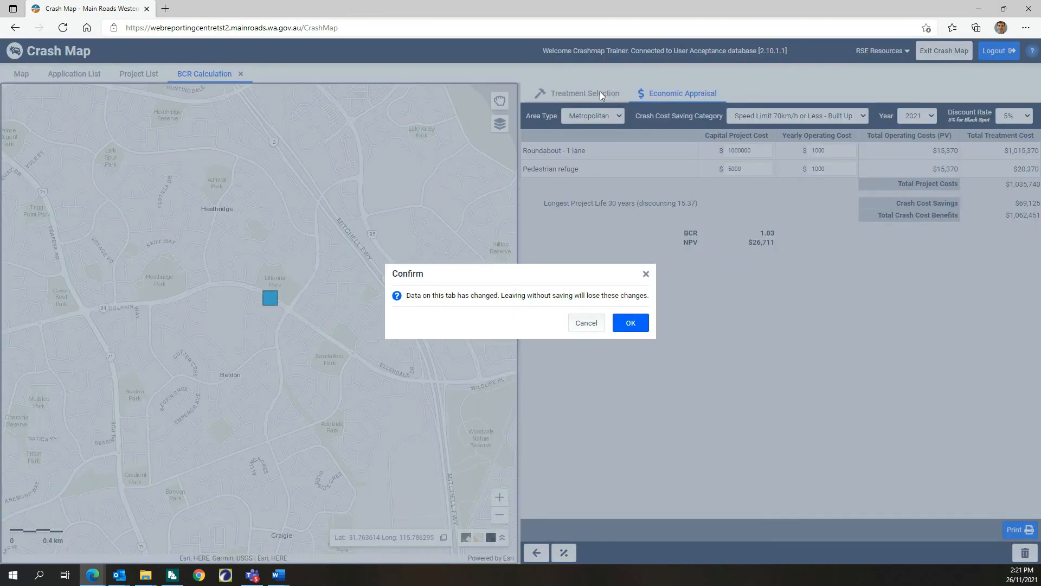
{"action": "left_click", "coordinate": [632, 326]}
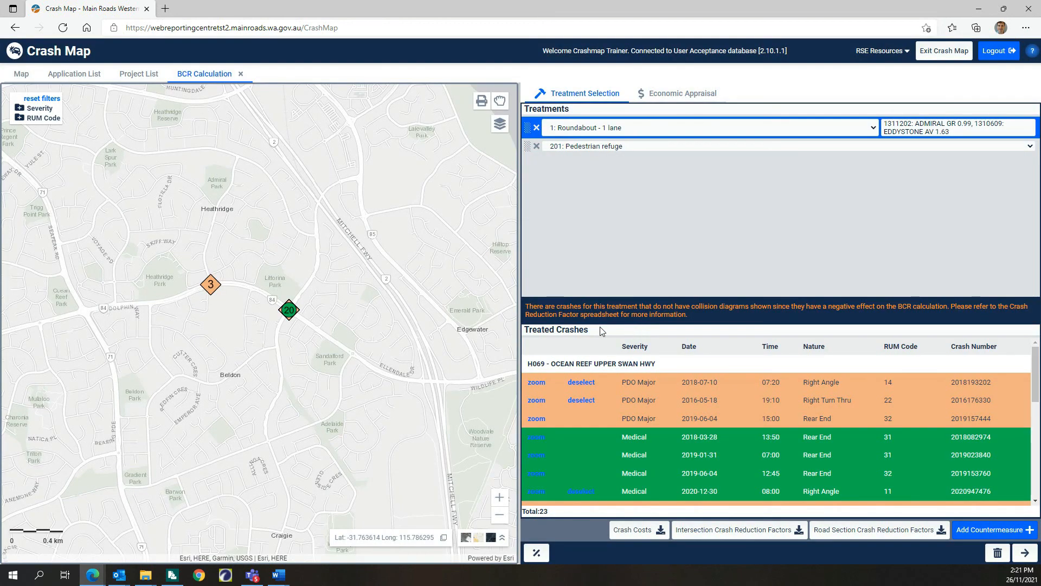